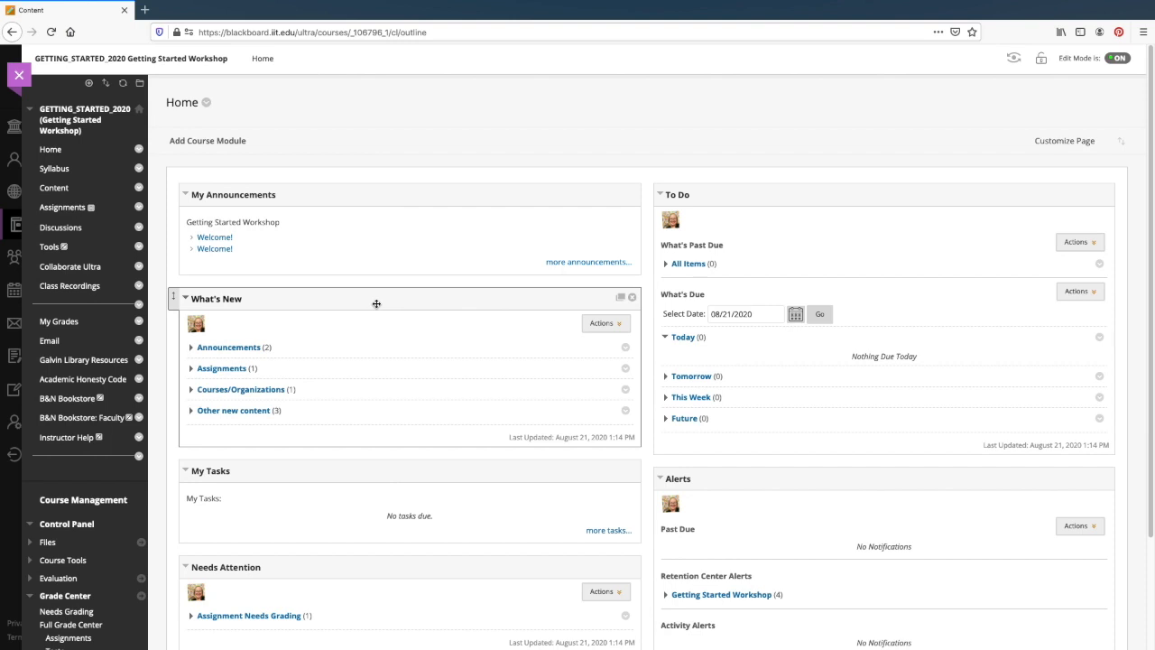
# Start creating a new assignment in the course's Assignments area
pyautogui.click(58, 209)
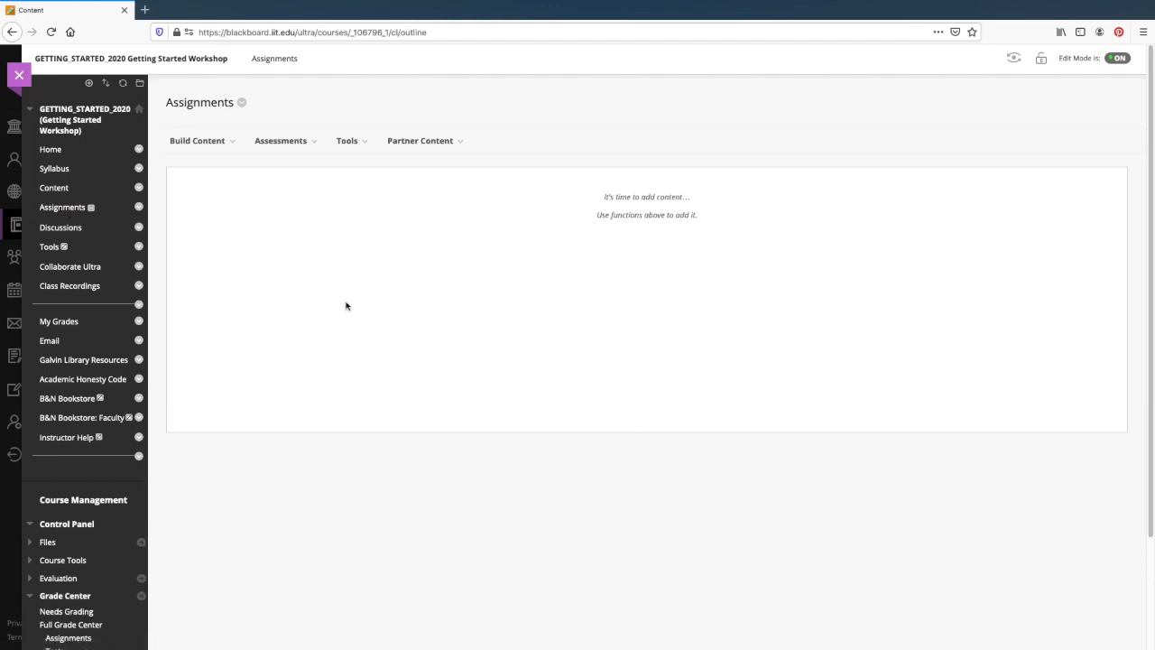
pyautogui.click(285, 148)
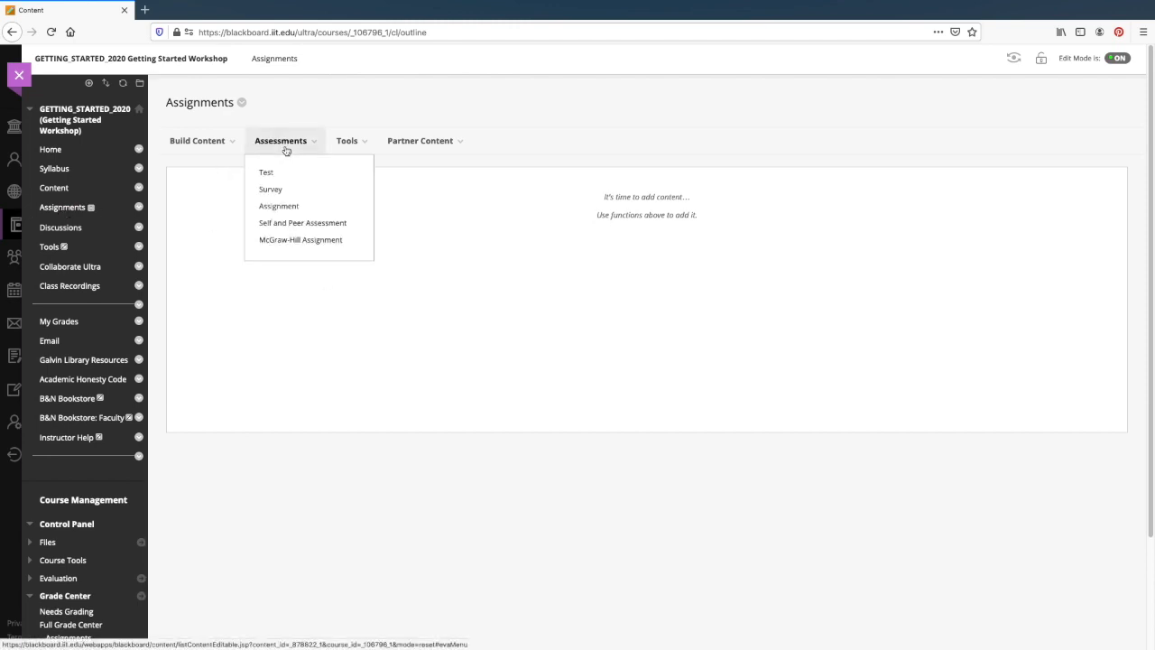
pyautogui.click(282, 206)
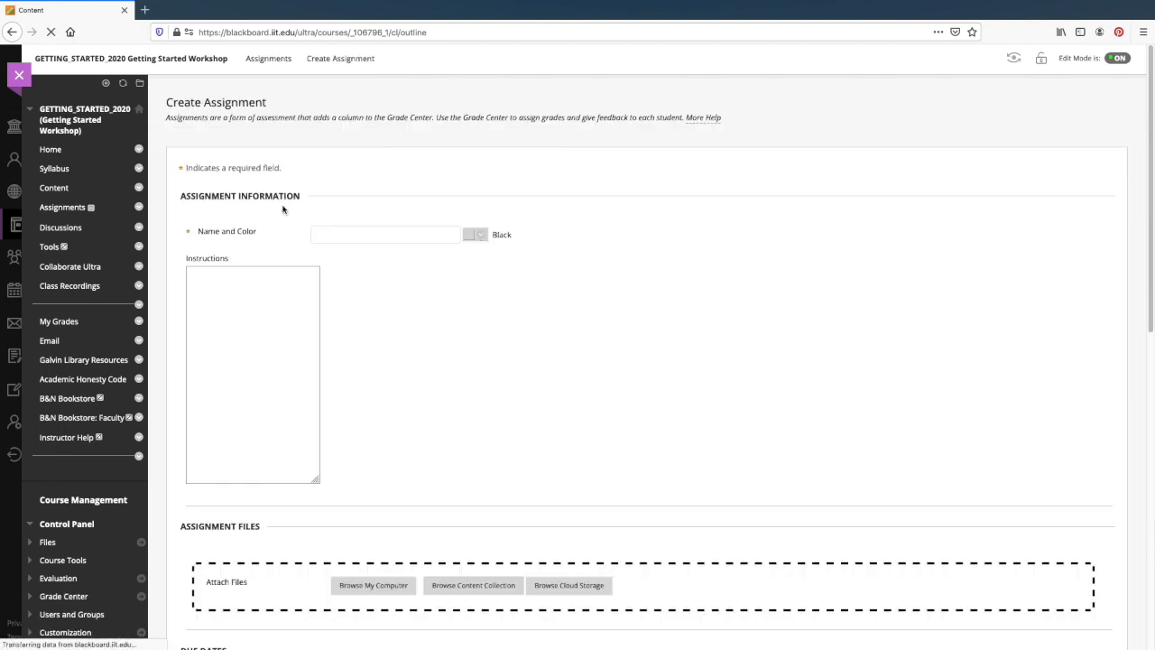
# Name the assignment "Midterm Paper" and enter the instructions "3 pages, double-spaced, on the topic...."
pyautogui.click(353, 234)
pyautogui.write('M')
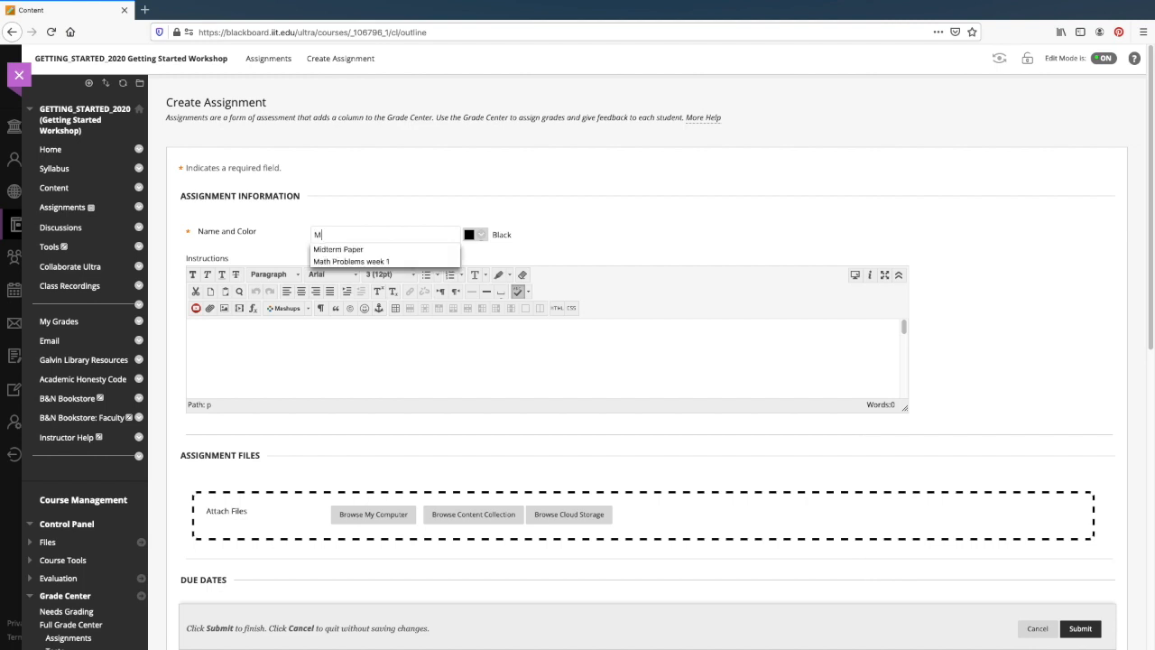
pyautogui.write('idterm Paper')
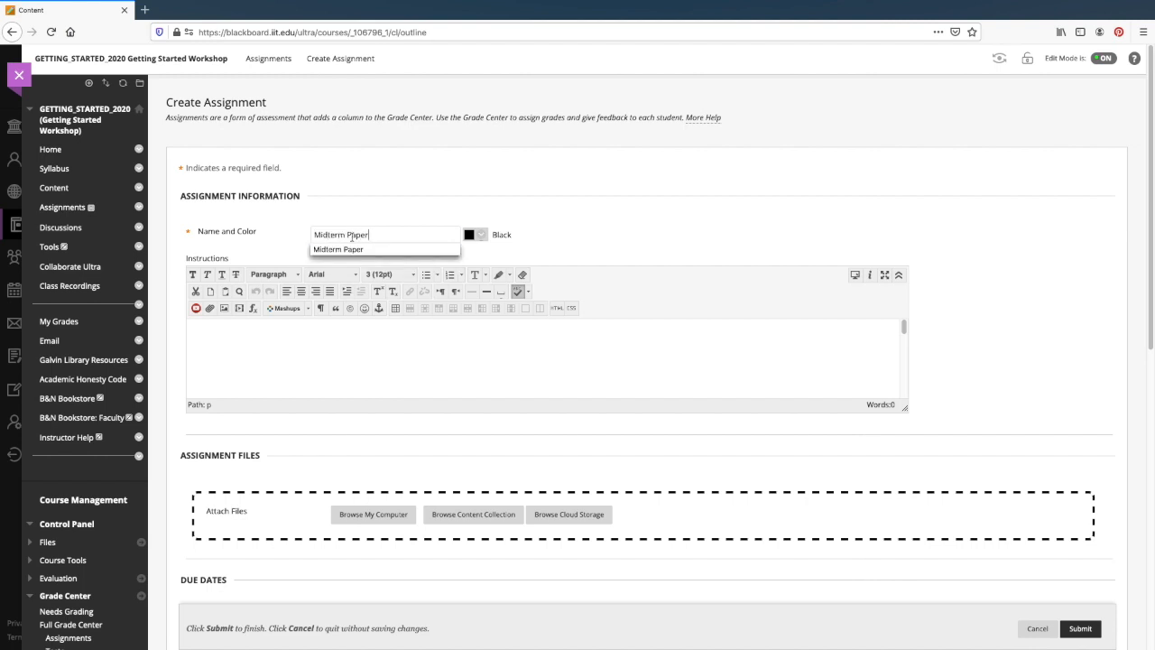
pyautogui.click(306, 346)
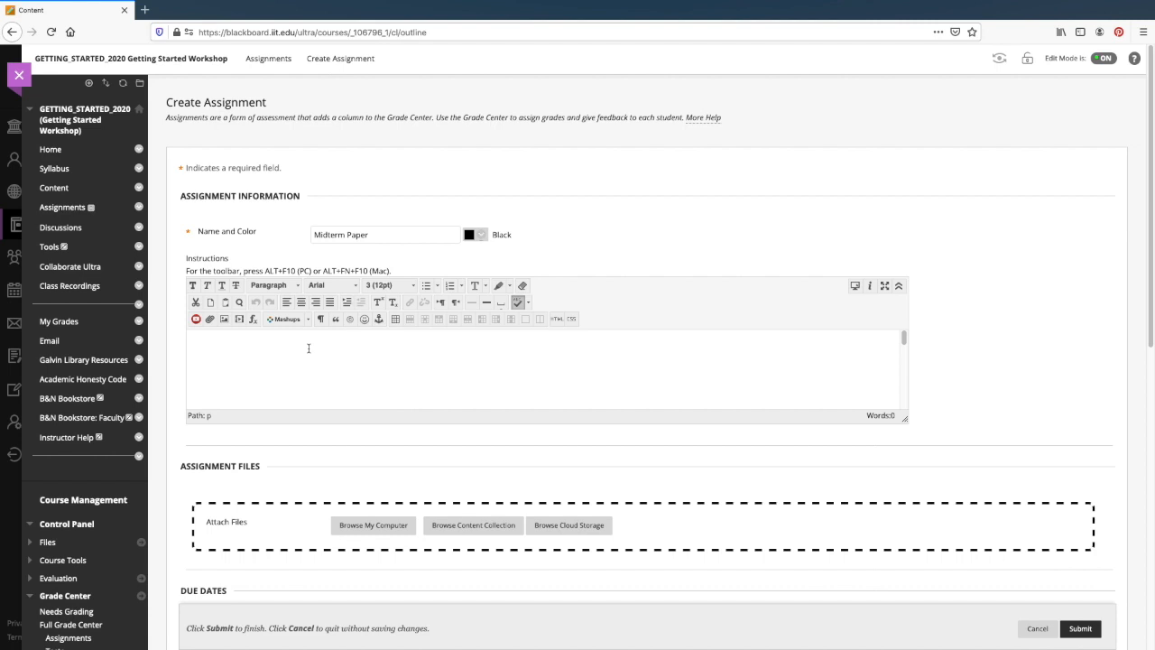
pyautogui.write('3 pages, double-spaced, on the topic....')
# Attach the file Lorem ipsum.docx from the computer's My Course Site folder to the assignment
pyautogui.scroll(-1, 577, 441)
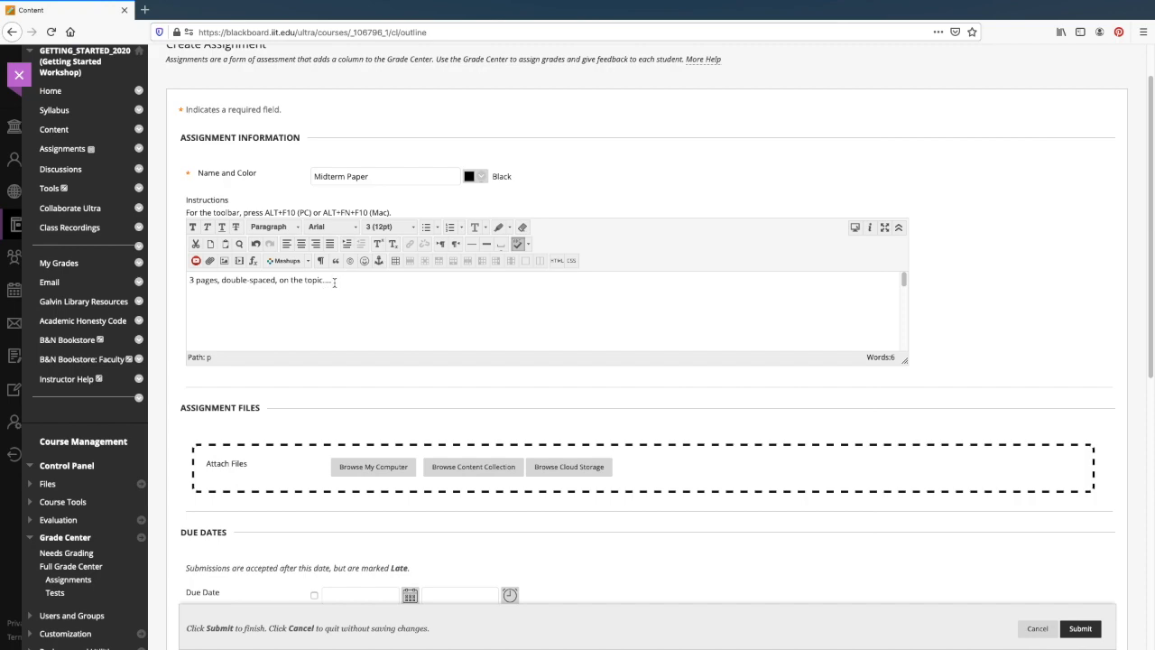
pyautogui.scroll(-2, 363, 369)
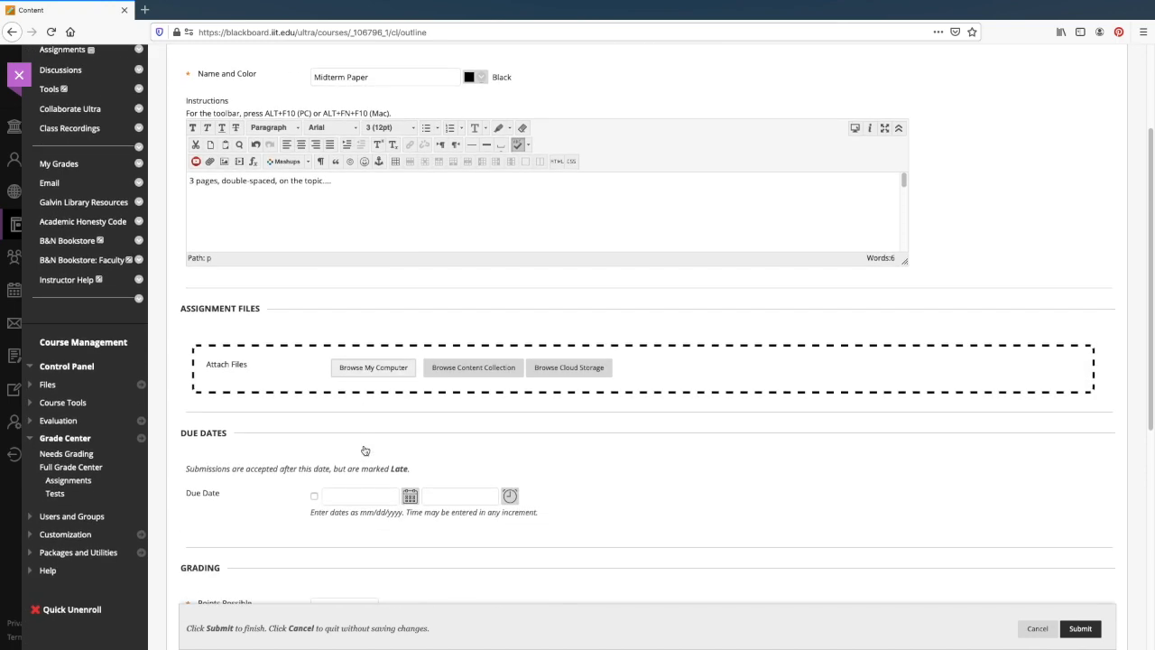
pyautogui.click(369, 369)
pyautogui.scroll(-5, 495, 283)
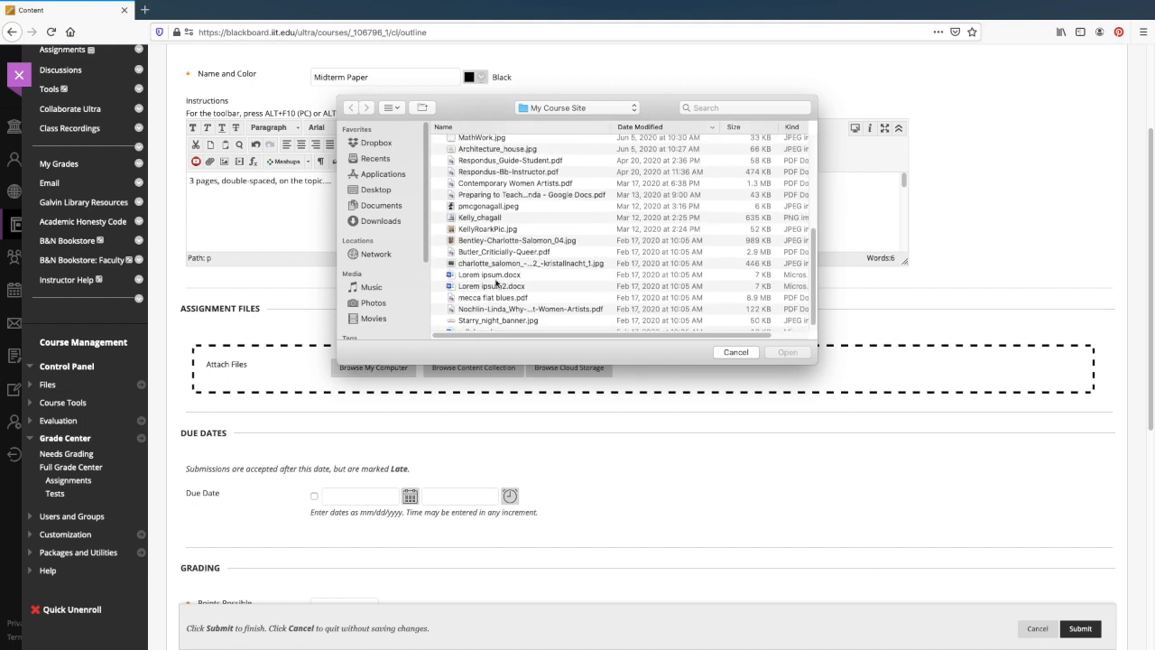
pyautogui.click(488, 275)
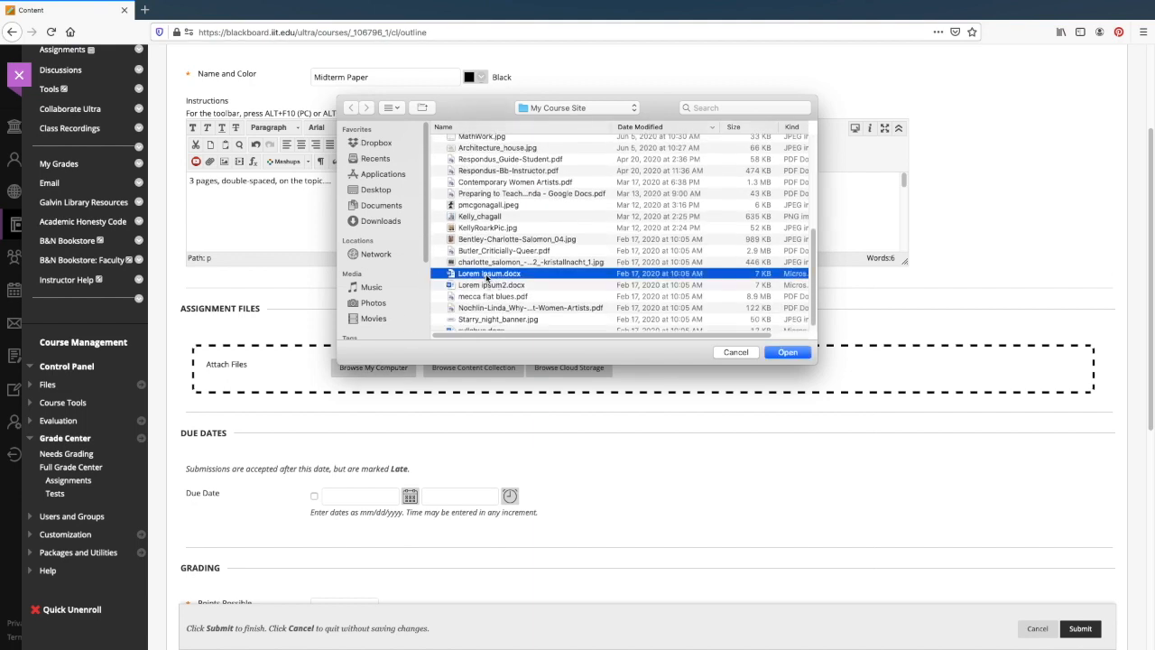
pyautogui.click(786, 353)
# Enable the assignment's due date and set it to 08/28/2020 at 01:00 PM
pyautogui.scroll(-3, 681, 477)
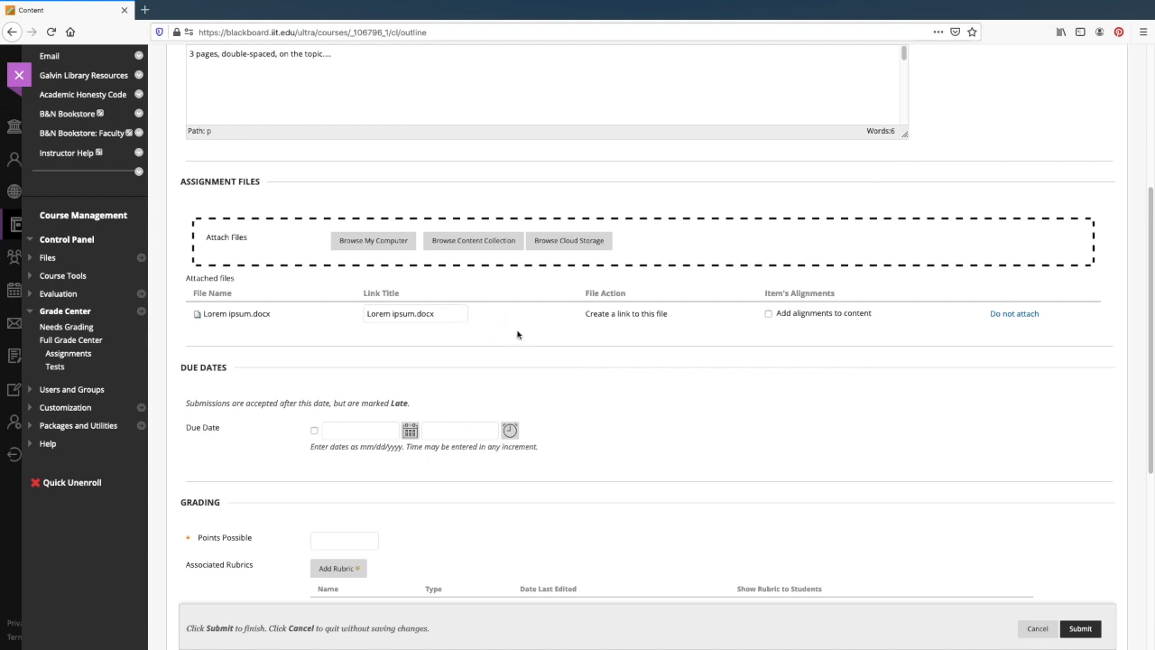
pyautogui.scroll(-2, 527, 359)
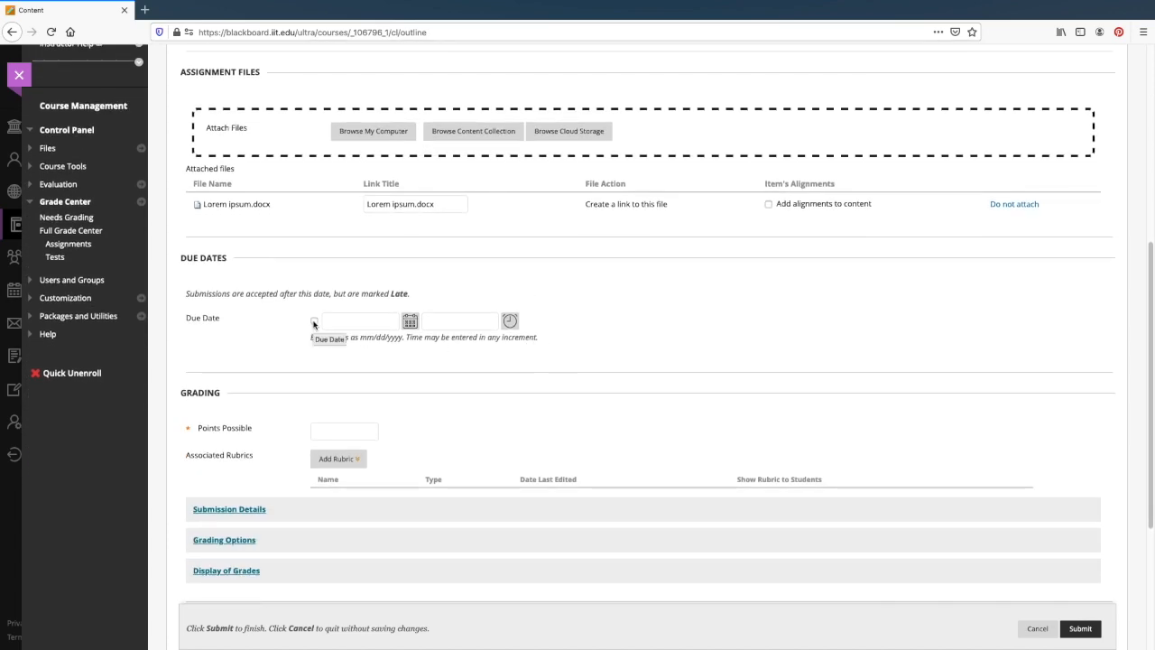
pyautogui.click(314, 324)
pyautogui.scroll(-2, 315, 226)
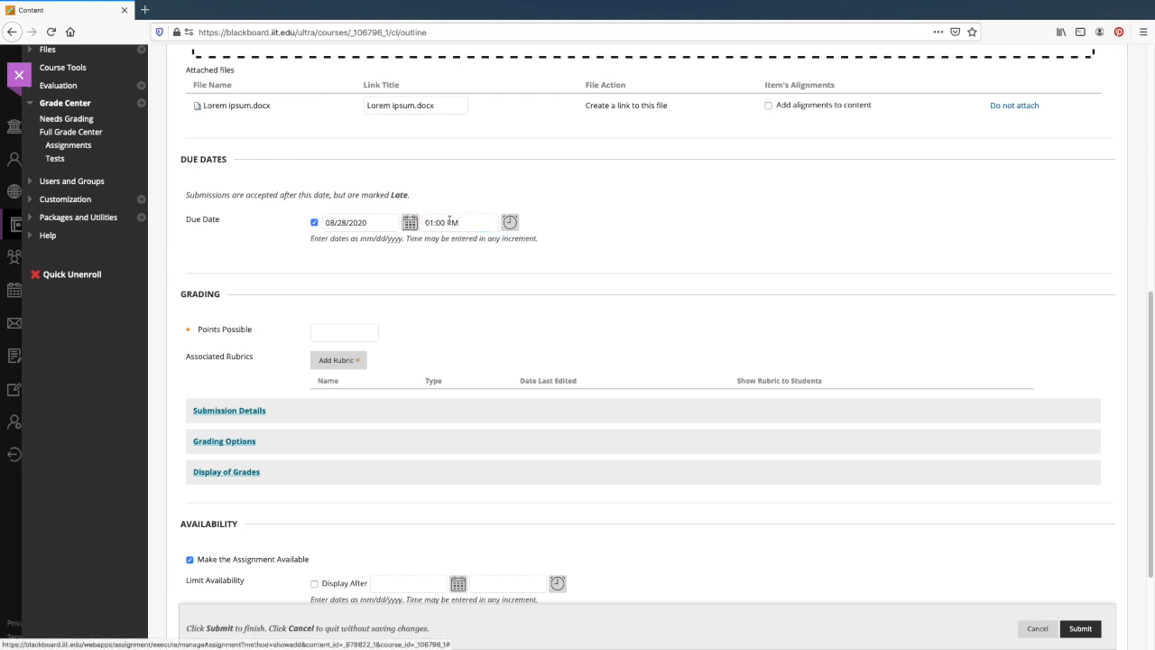
pyautogui.click(511, 223)
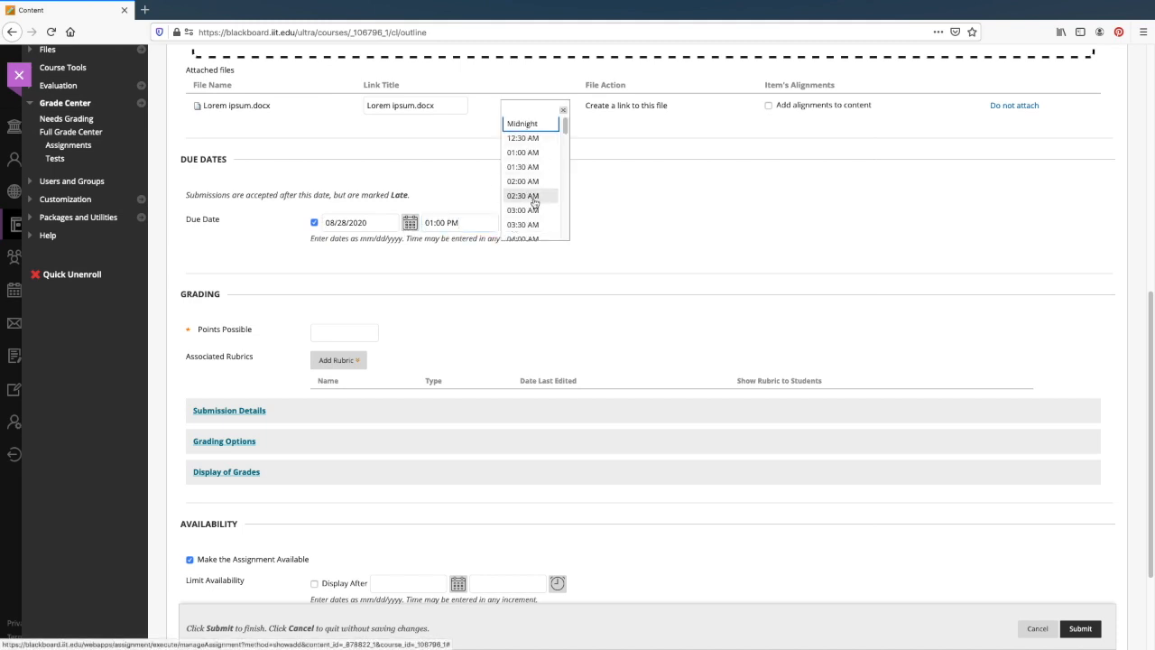
pyautogui.scroll(-1, 531, 238)
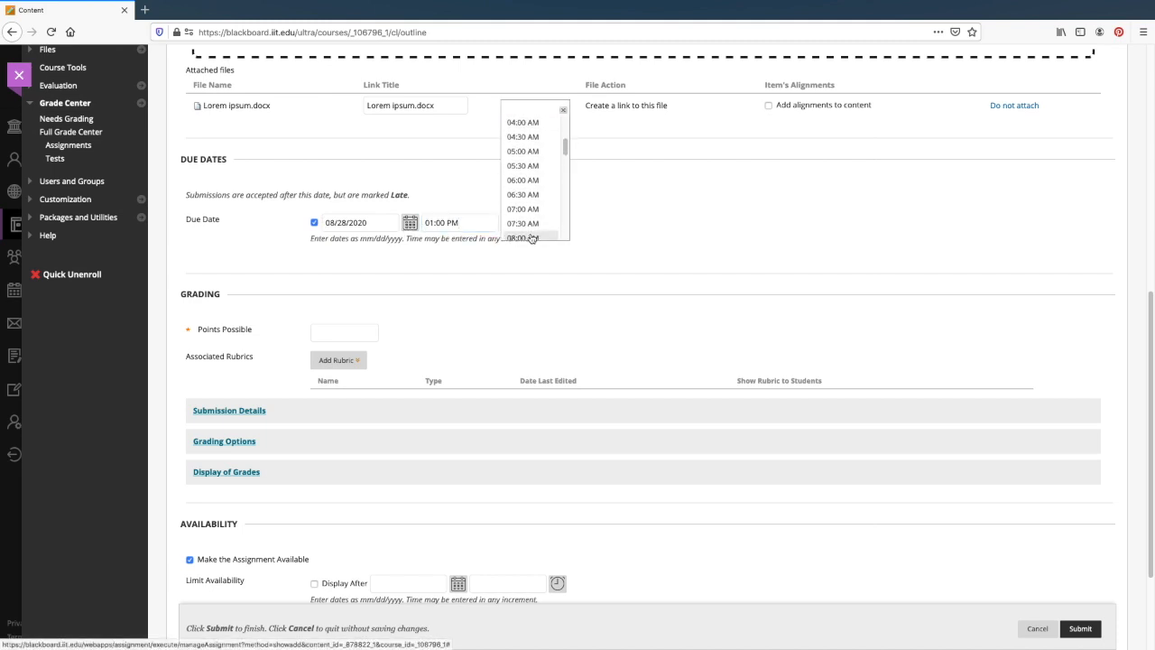
pyautogui.scroll(-3, 532, 237)
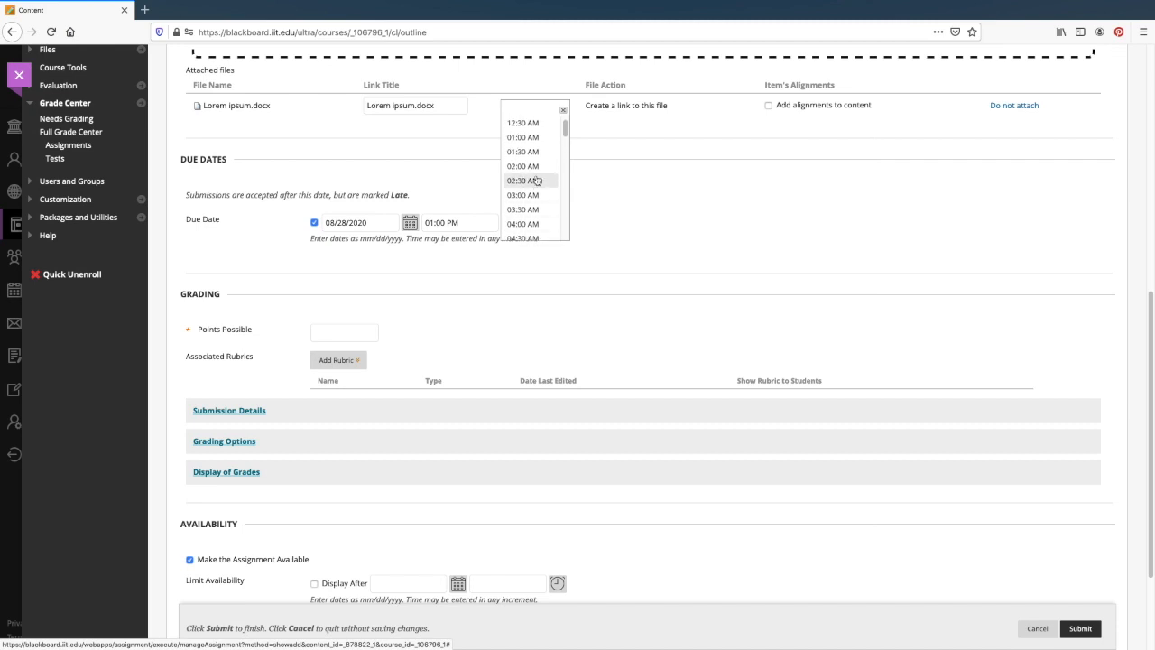
pyautogui.scroll(-5, 544, 198)
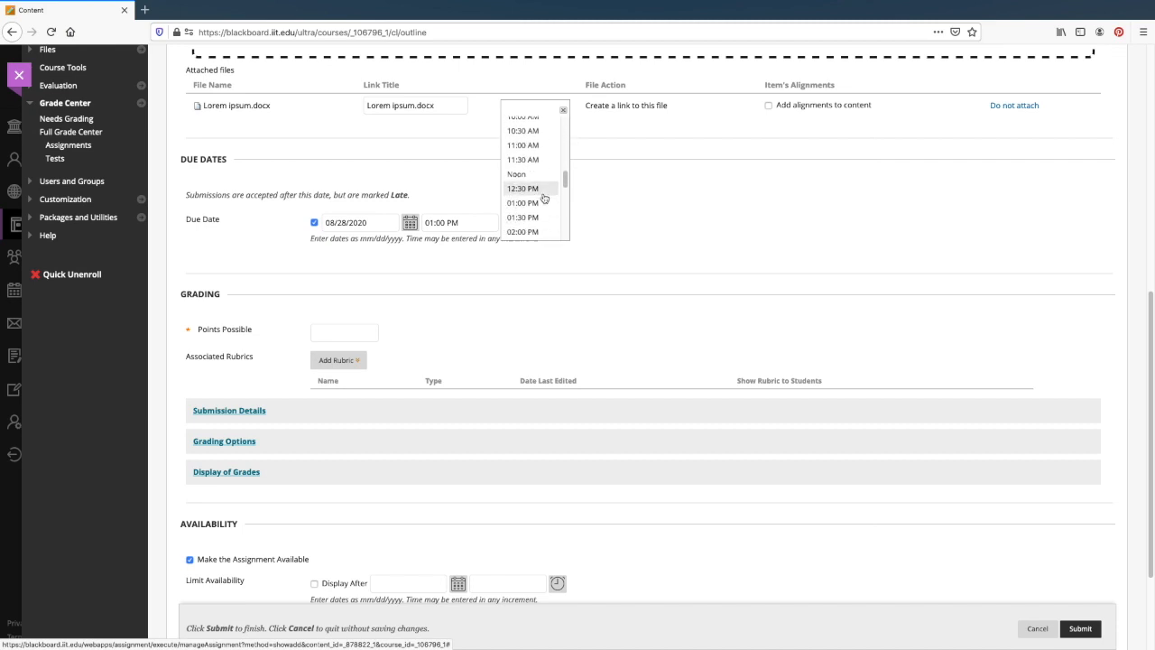
pyautogui.click(536, 204)
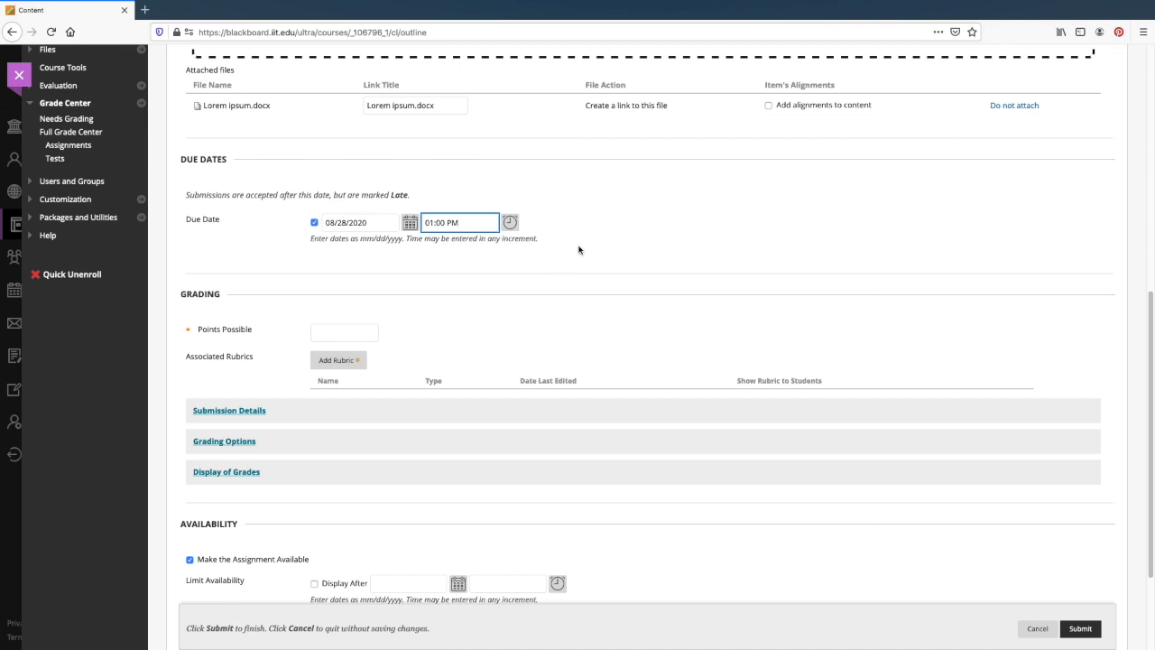
# Set the assignment's points possible to 100 and submit the new assignment
pyautogui.click(346, 326)
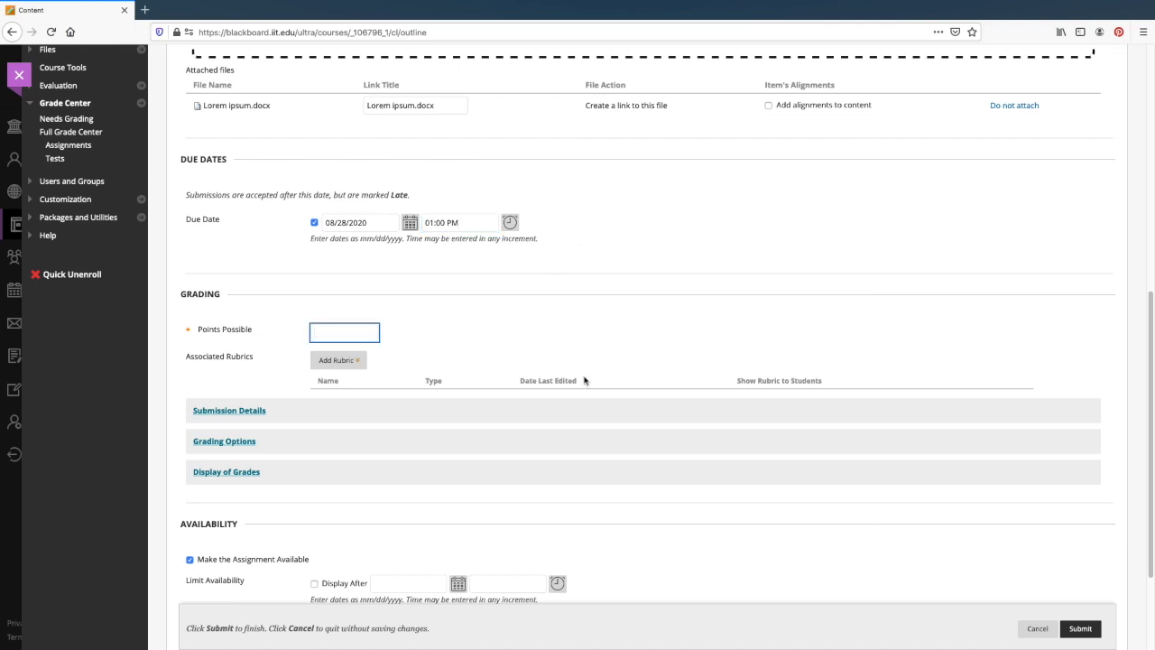
pyautogui.write('100')
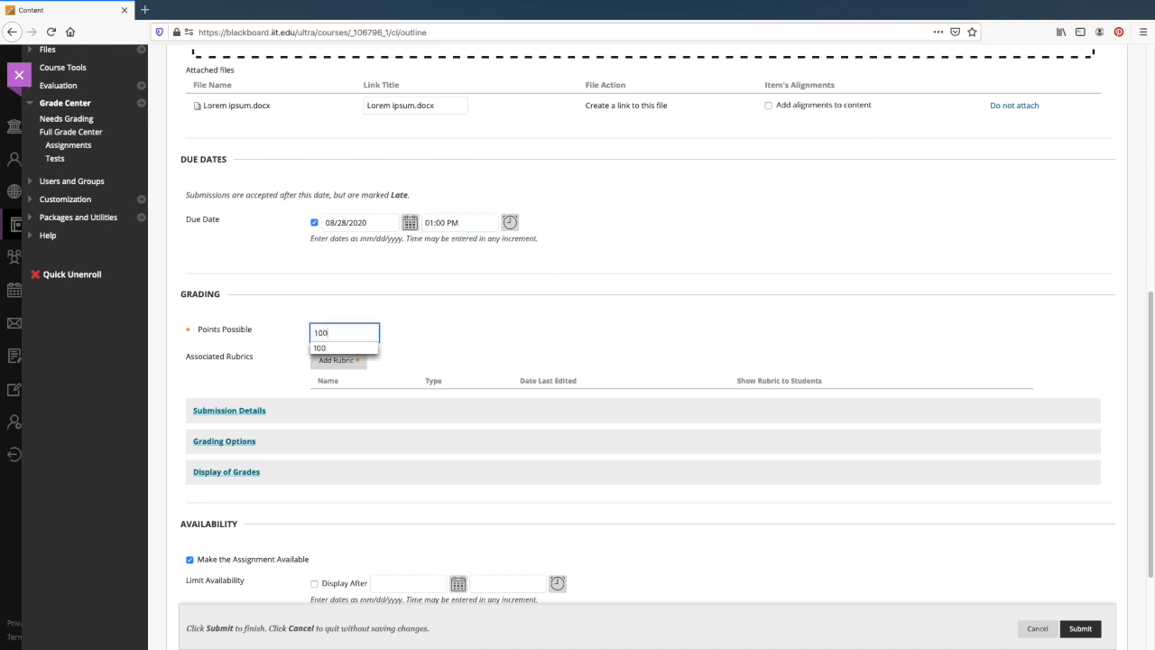
pyautogui.click(631, 333)
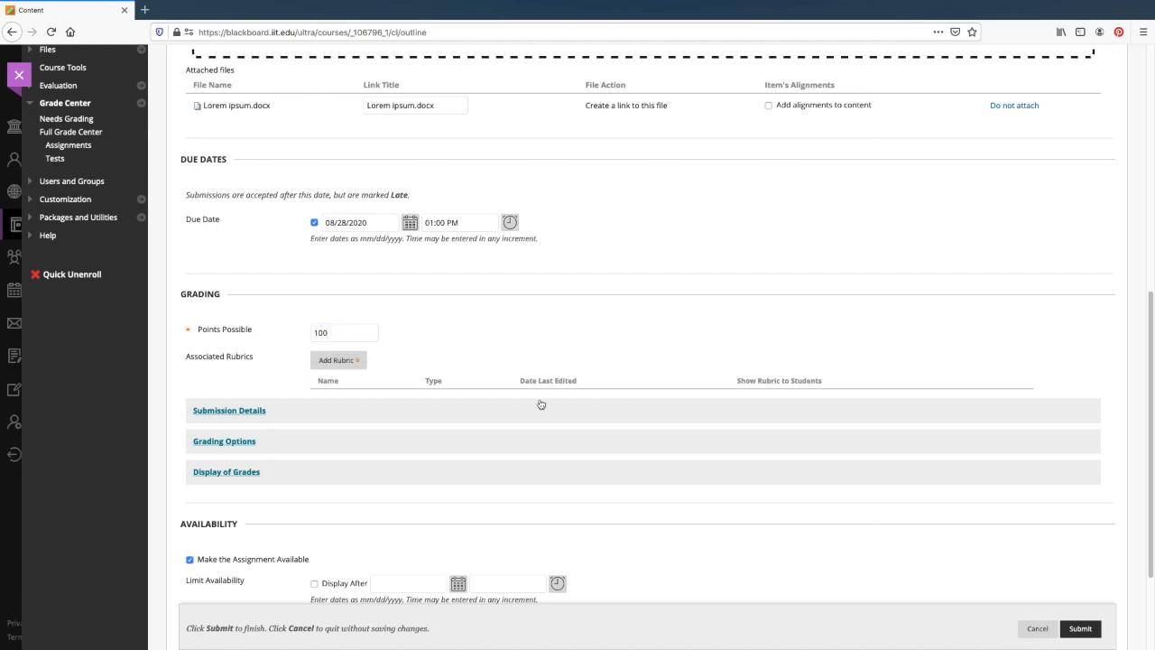
pyautogui.scroll(-2, 540, 404)
pyautogui.scroll(-1, 541, 404)
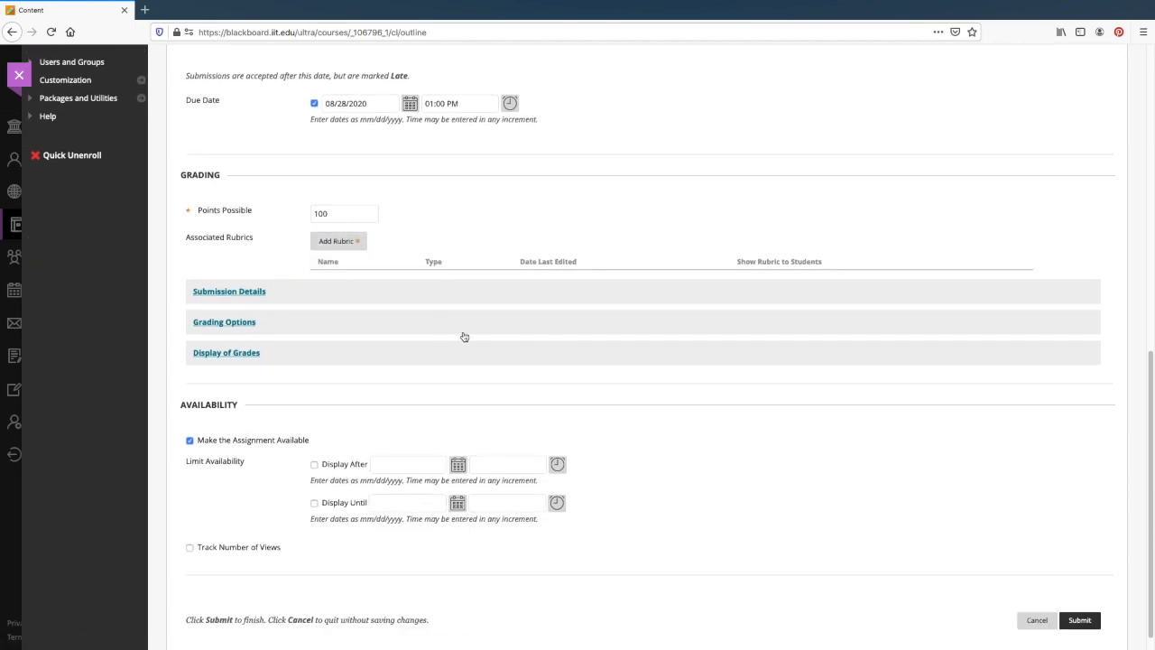
pyautogui.scroll(-1, 719, 446)
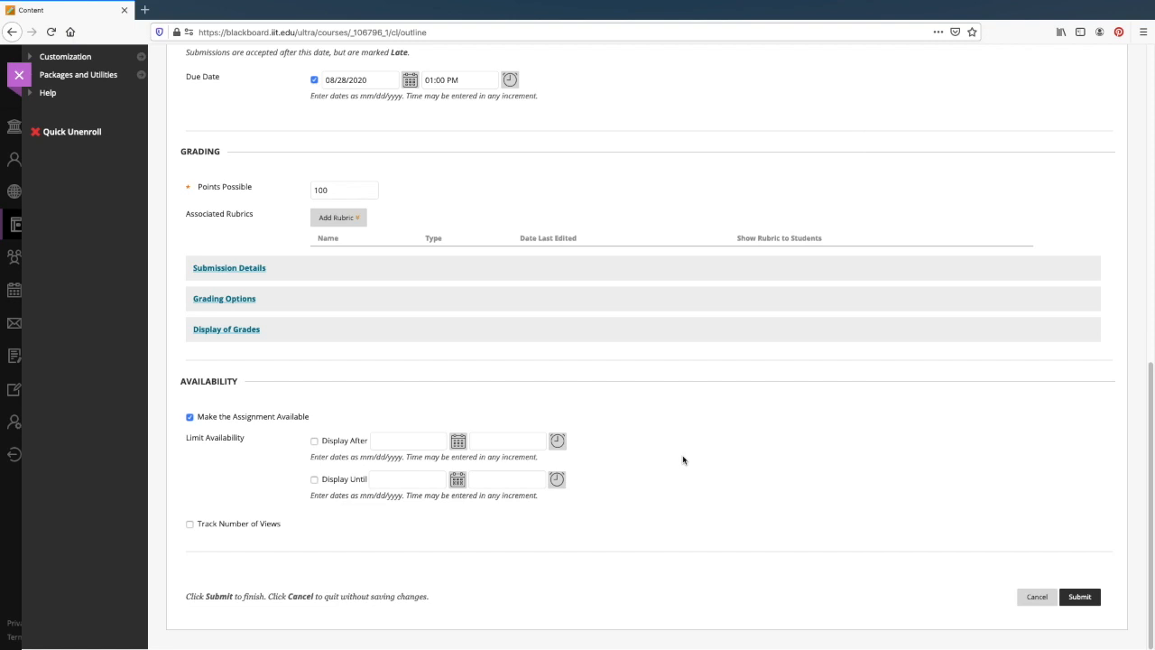
pyautogui.click(1079, 597)
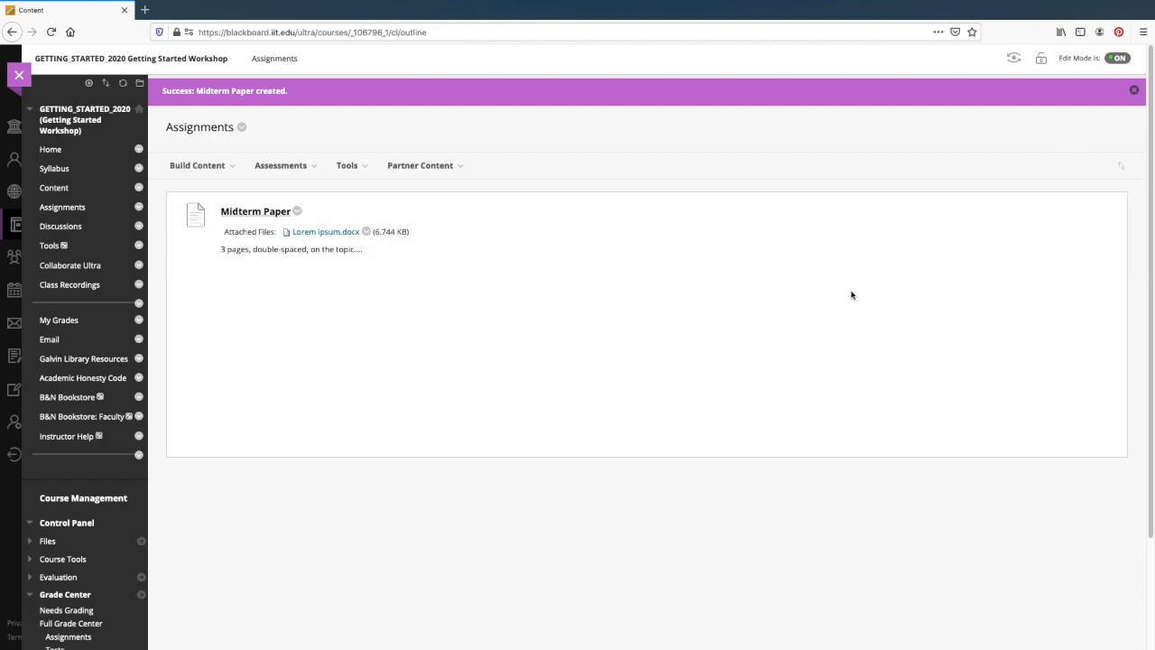
# Enter student preview, open the Midterm Paper assignment from the Assignments area and highlight its instructions
pyautogui.click(1014, 59)
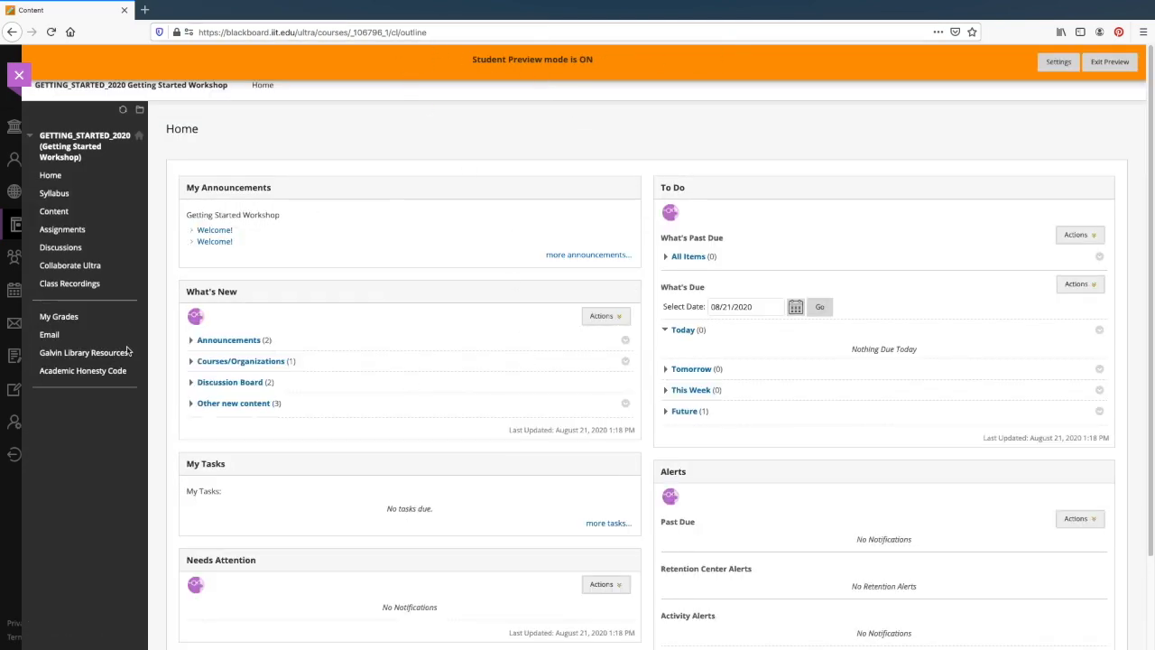
pyautogui.click(74, 232)
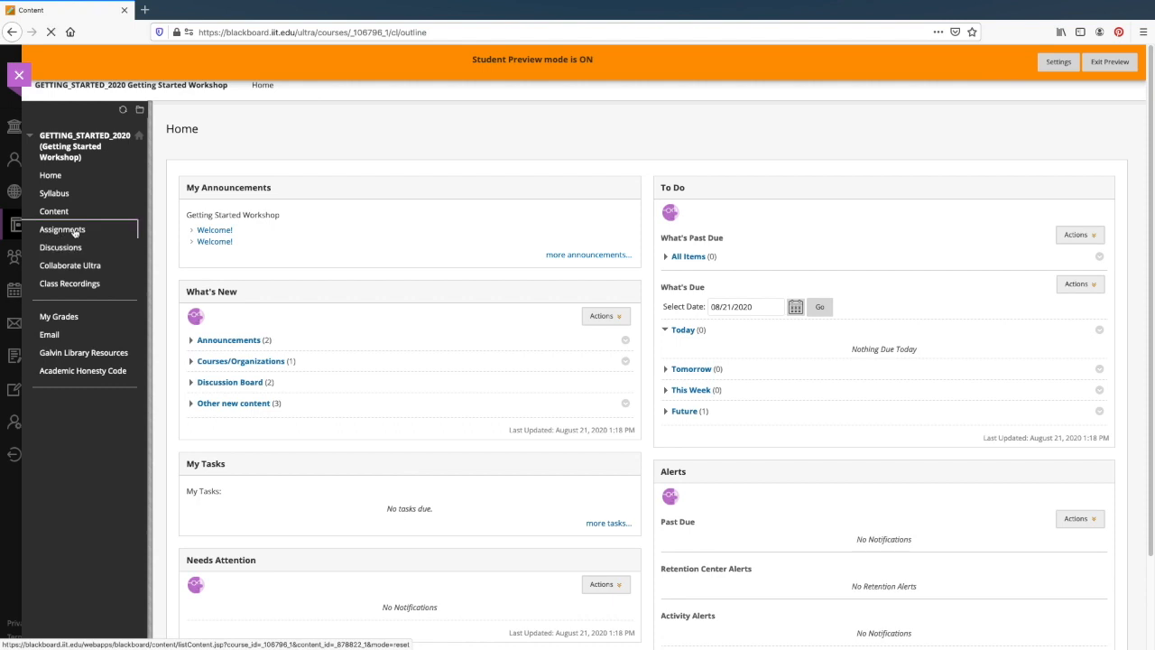
pyautogui.click(255, 180)
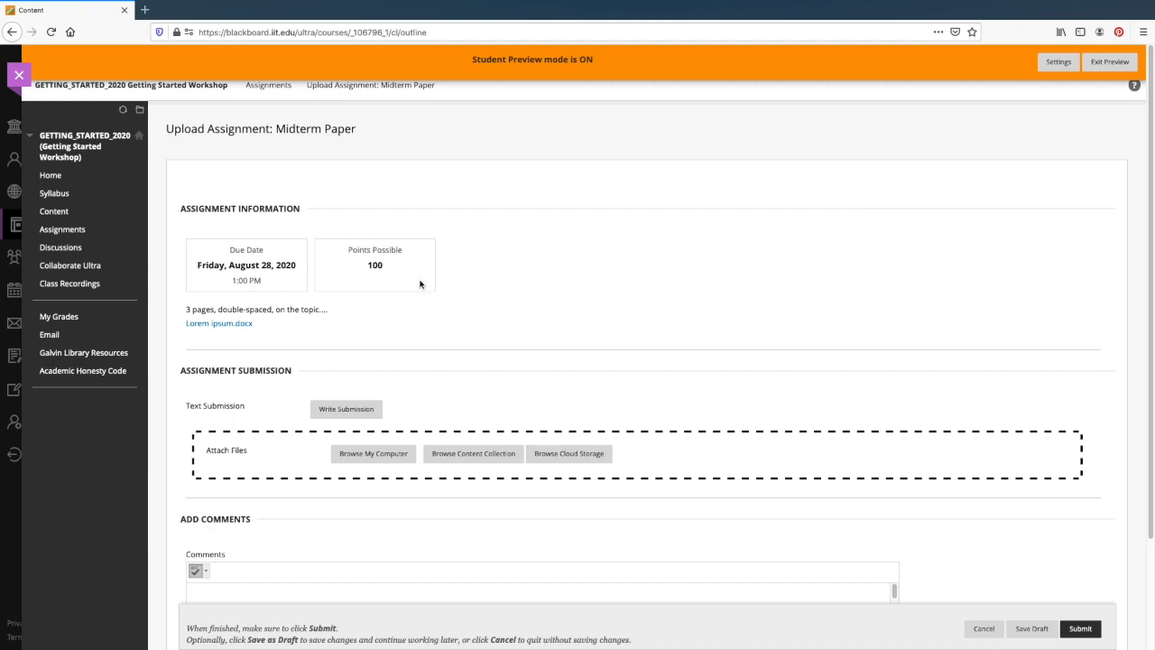
pyautogui.moveTo(190, 310); pyautogui.dragTo(261, 318)
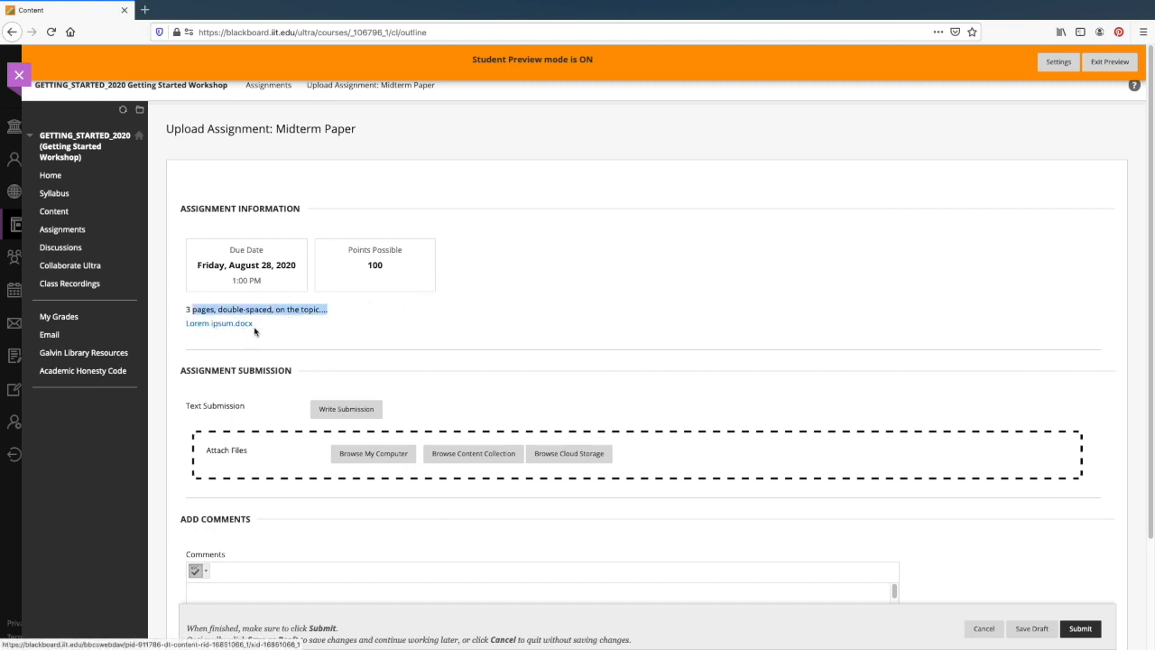
# Attach Lorem ipsum.docx from the computer to the student submission for Midterm Paper
pyautogui.scroll(-3, 639, 338)
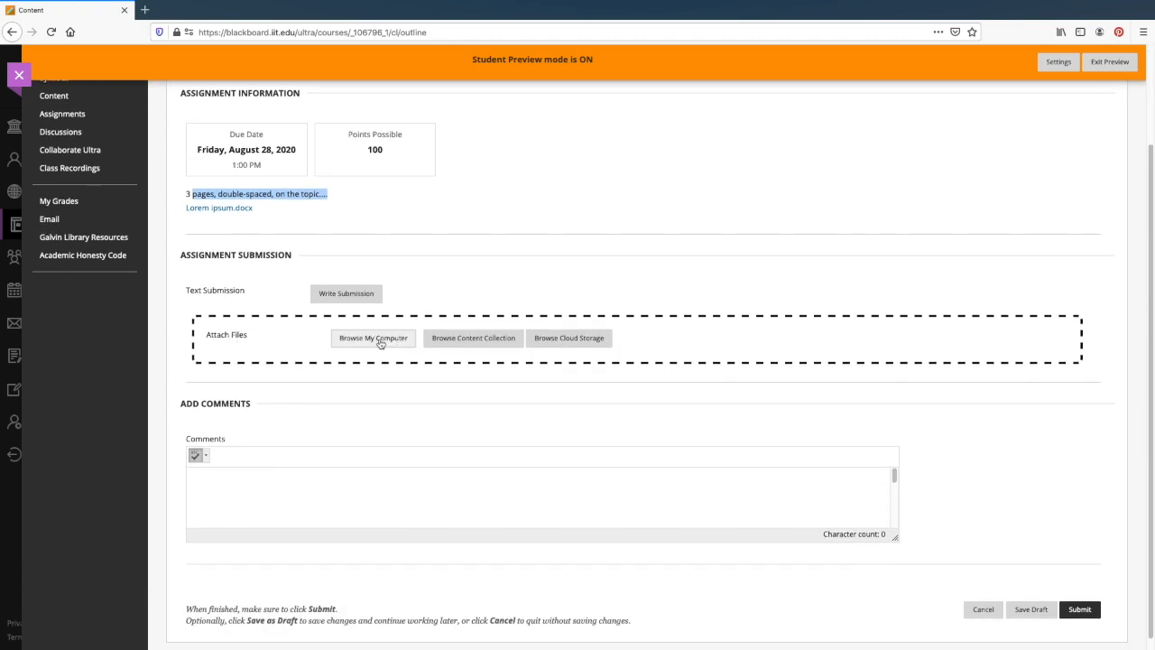
pyautogui.click(380, 341)
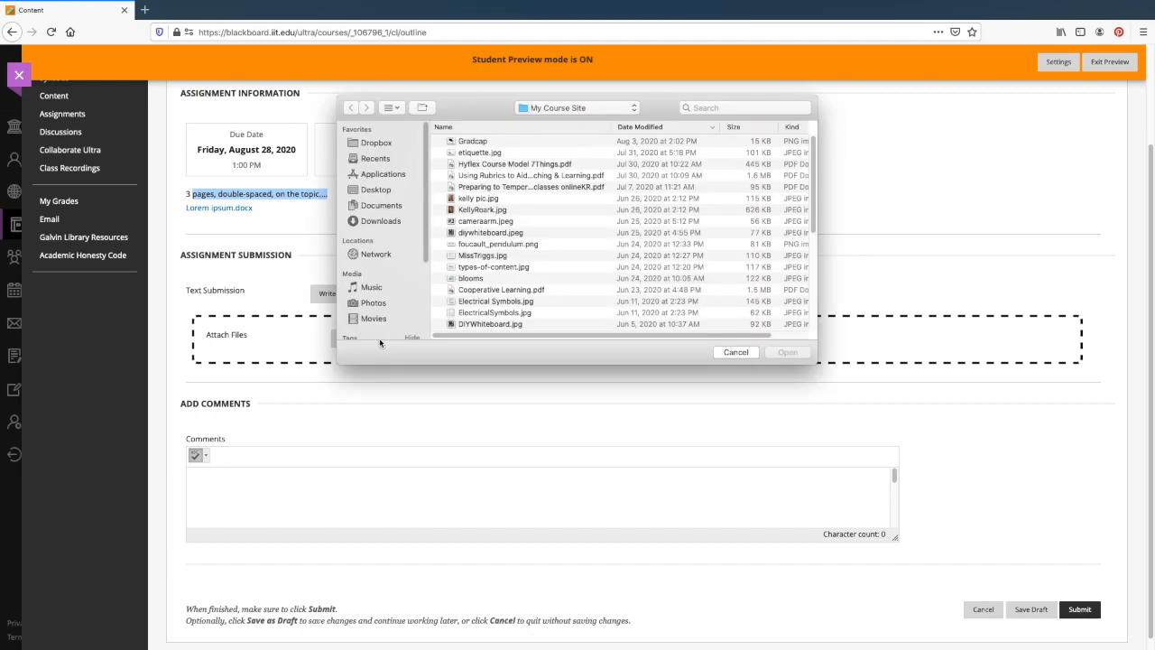
pyautogui.scroll(-5, 520, 298)
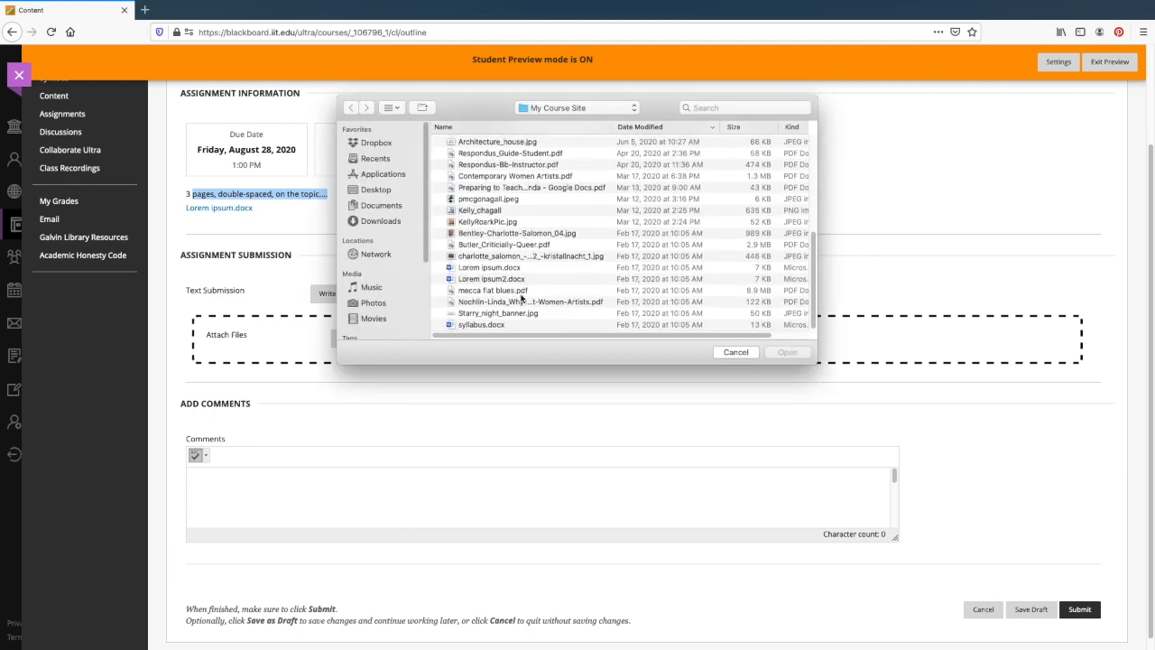
pyautogui.click(482, 269)
pyautogui.click(785, 352)
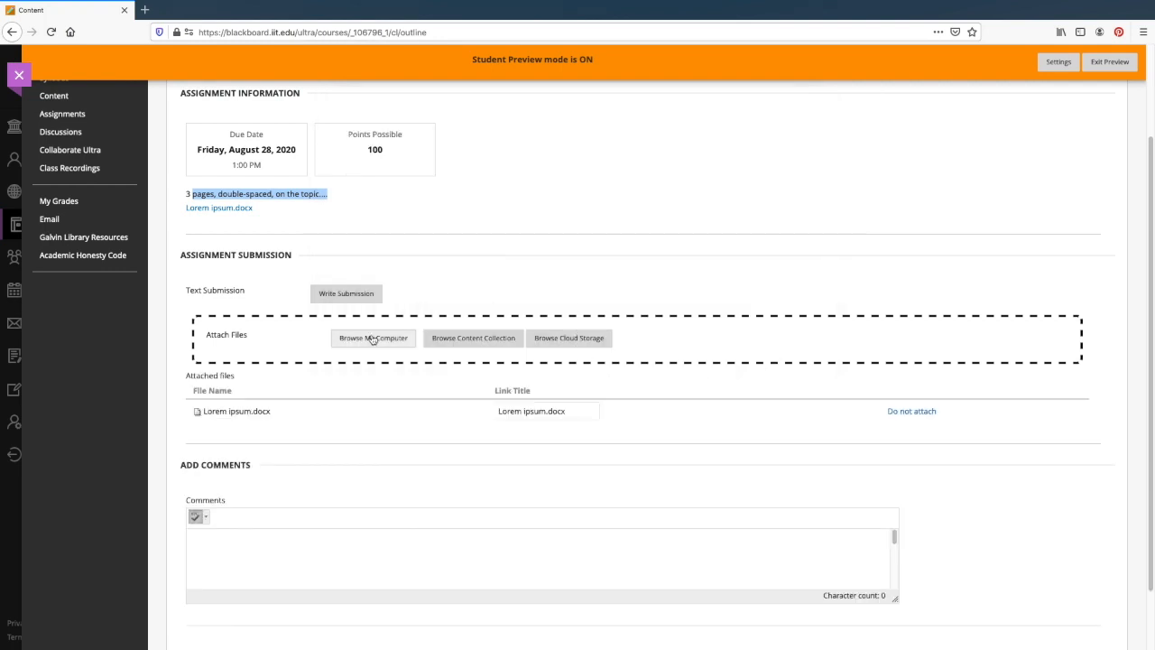
# Add the comment "I hope you like it!" to the student submission
pyautogui.scroll(-1, 267, 528)
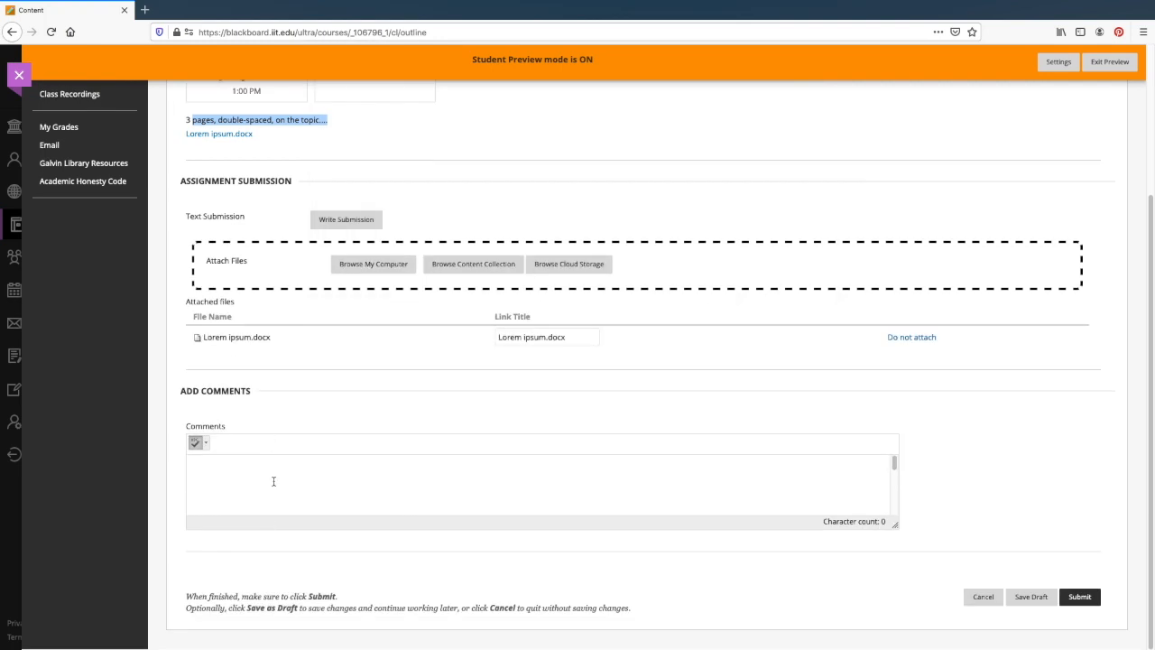
pyautogui.click(272, 480)
pyautogui.write('I hope ')
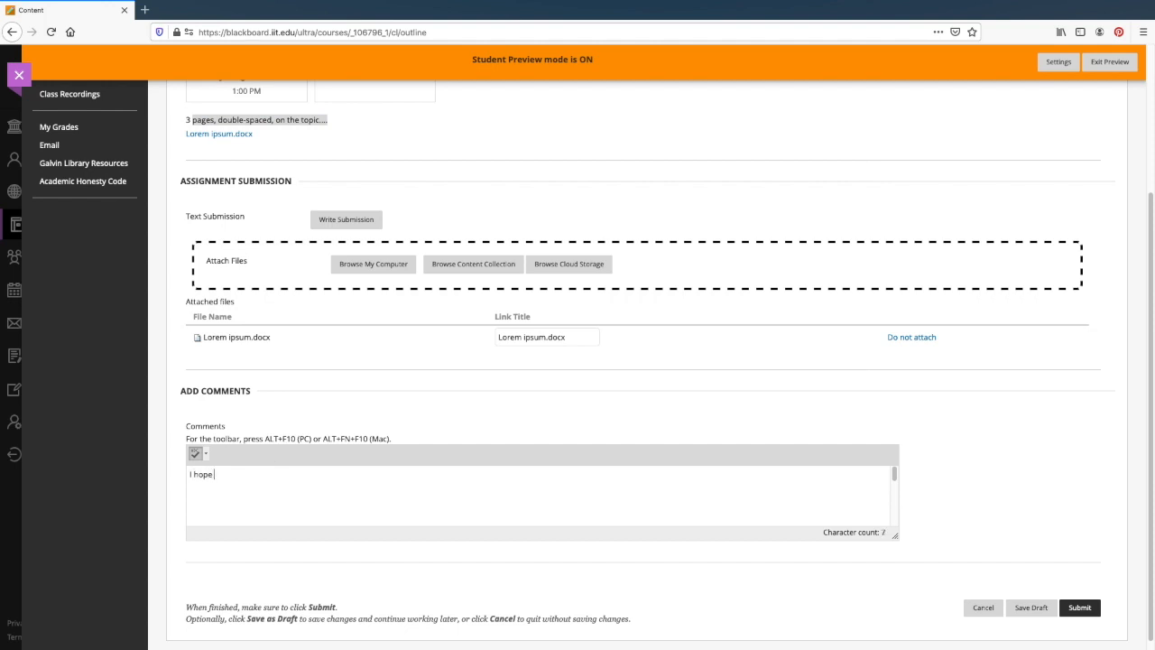
pyautogui.write('you lik eit!')
pyautogui.click(589, 430)
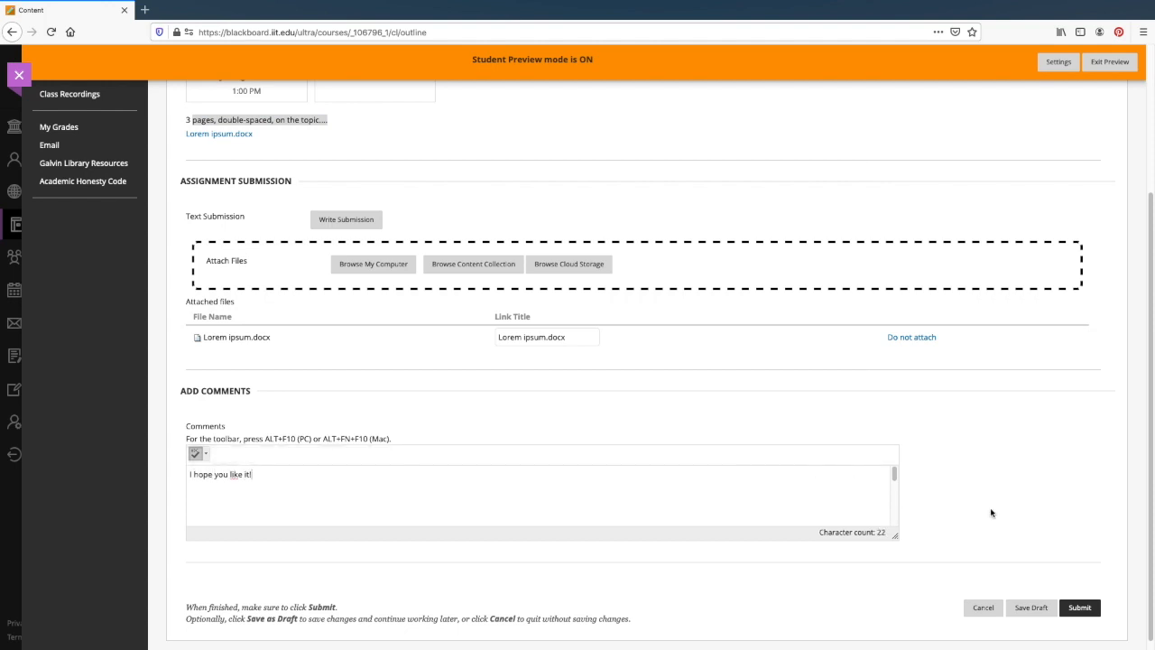
# Submit the Midterm Paper attempt and exit student preview, keeping the preview user and all data
pyautogui.click(1082, 608)
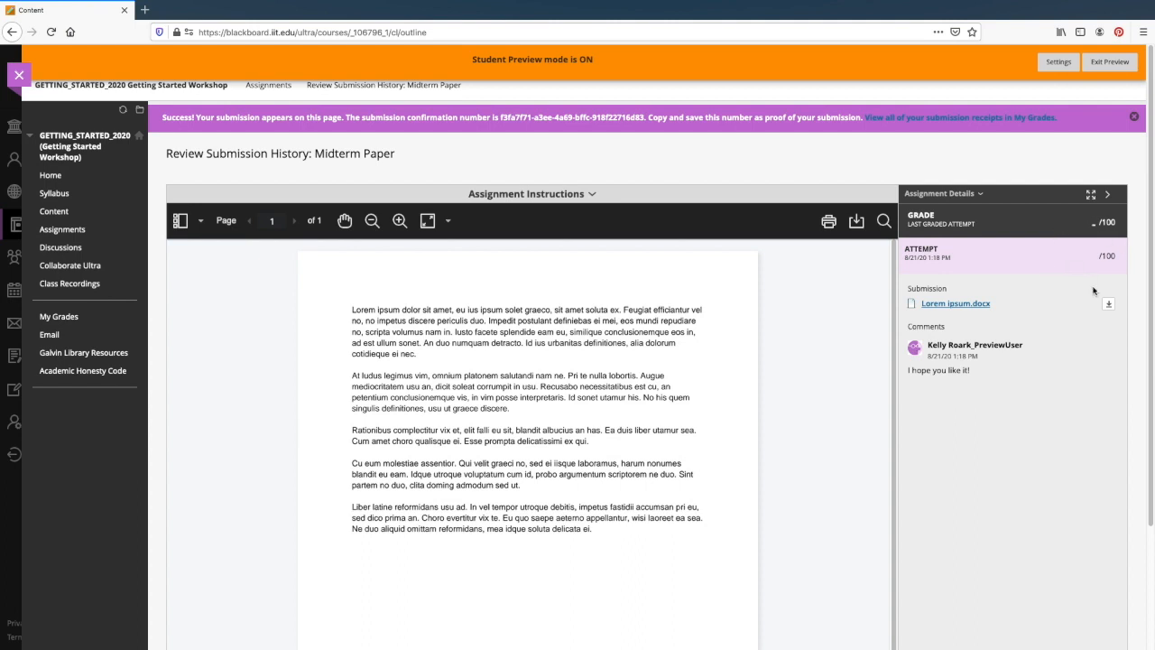
pyautogui.click(1120, 68)
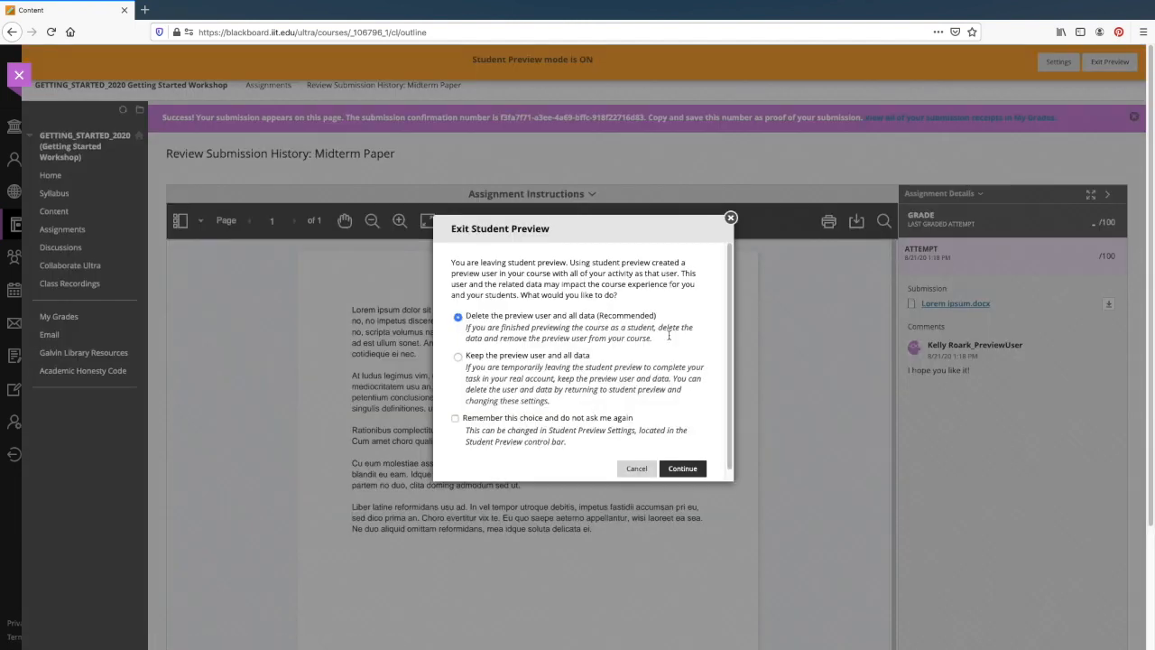
pyautogui.click(457, 357)
pyautogui.click(682, 468)
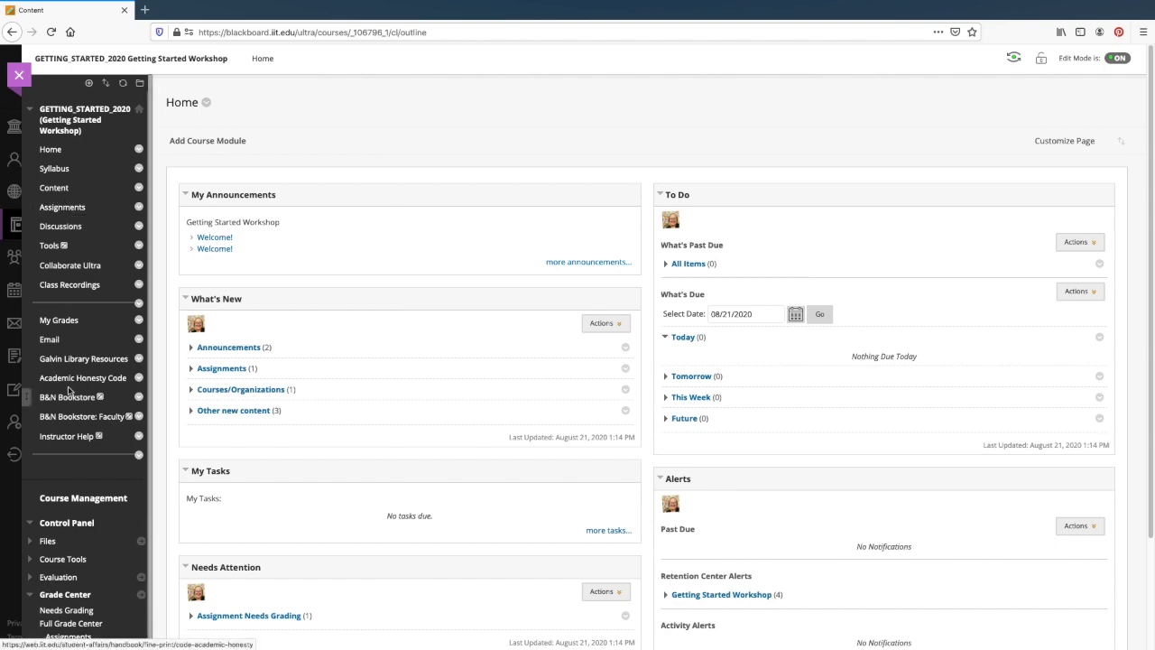
# From the Full Grade Center, view the preview user's Midterm Paper grade details and open the submitted attempt for grading
pyautogui.scroll(-3, 67, 389)
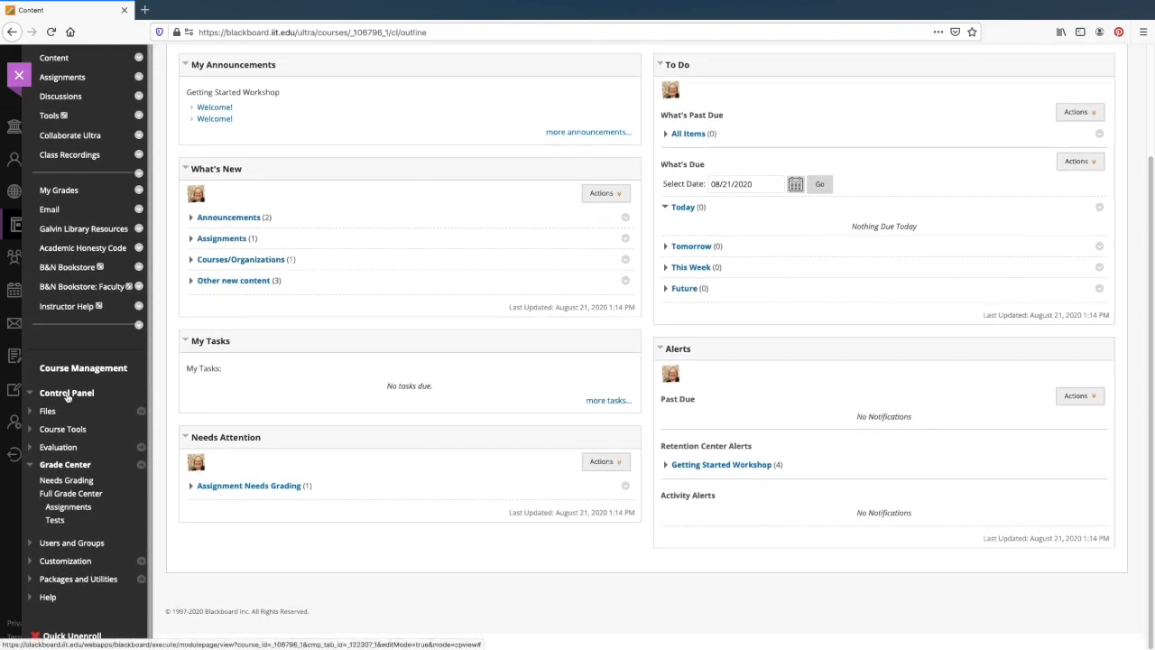
pyautogui.click(65, 495)
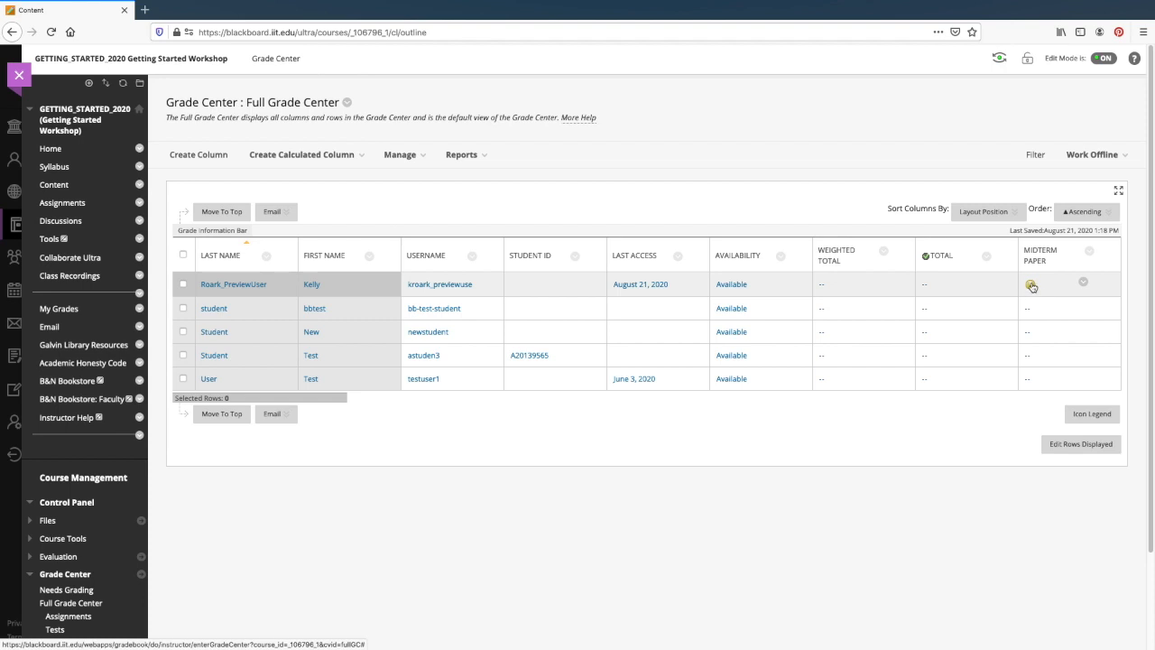
pyautogui.click(1083, 284)
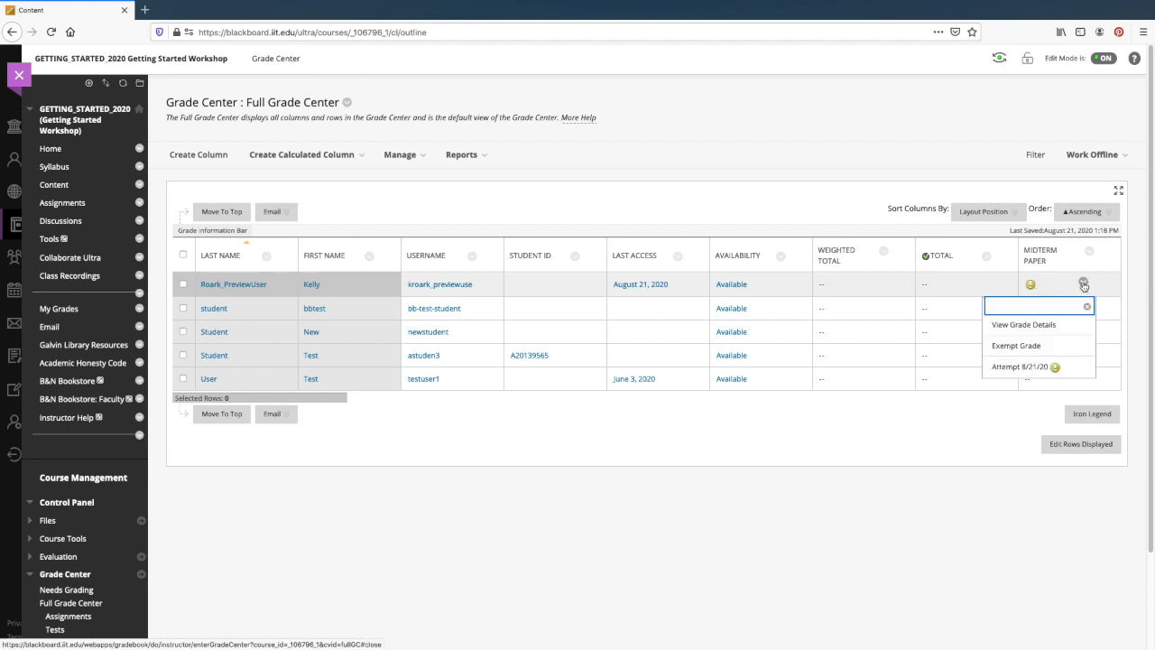
pyautogui.click(1021, 326)
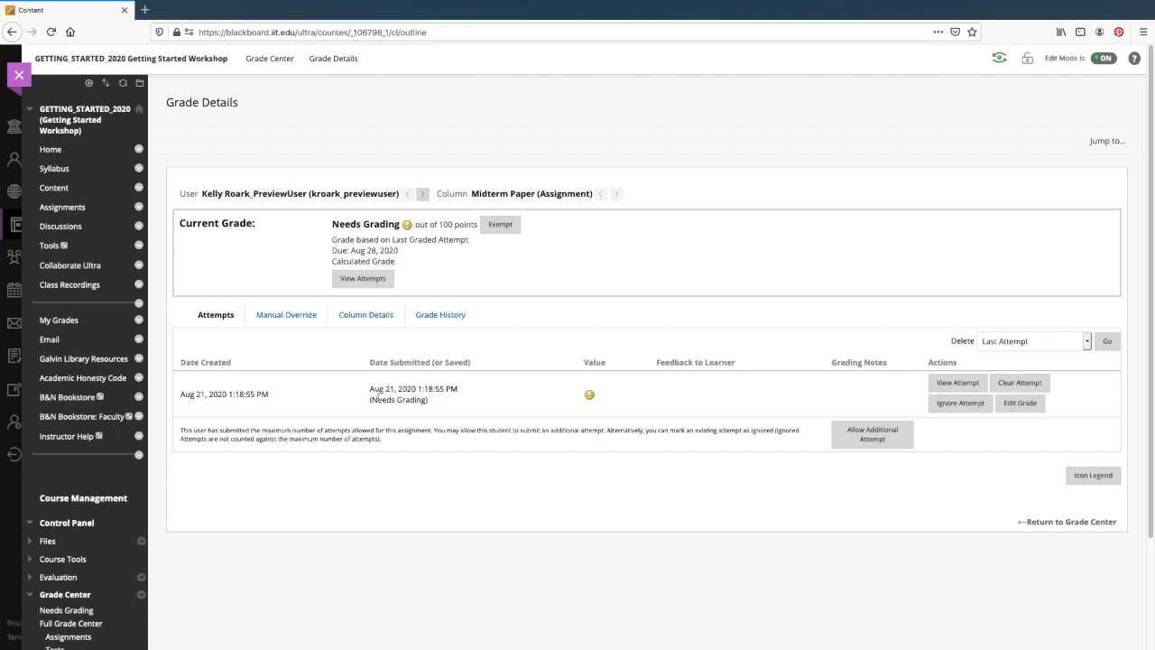
pyautogui.moveTo(378, 389); pyautogui.dragTo(435, 406)
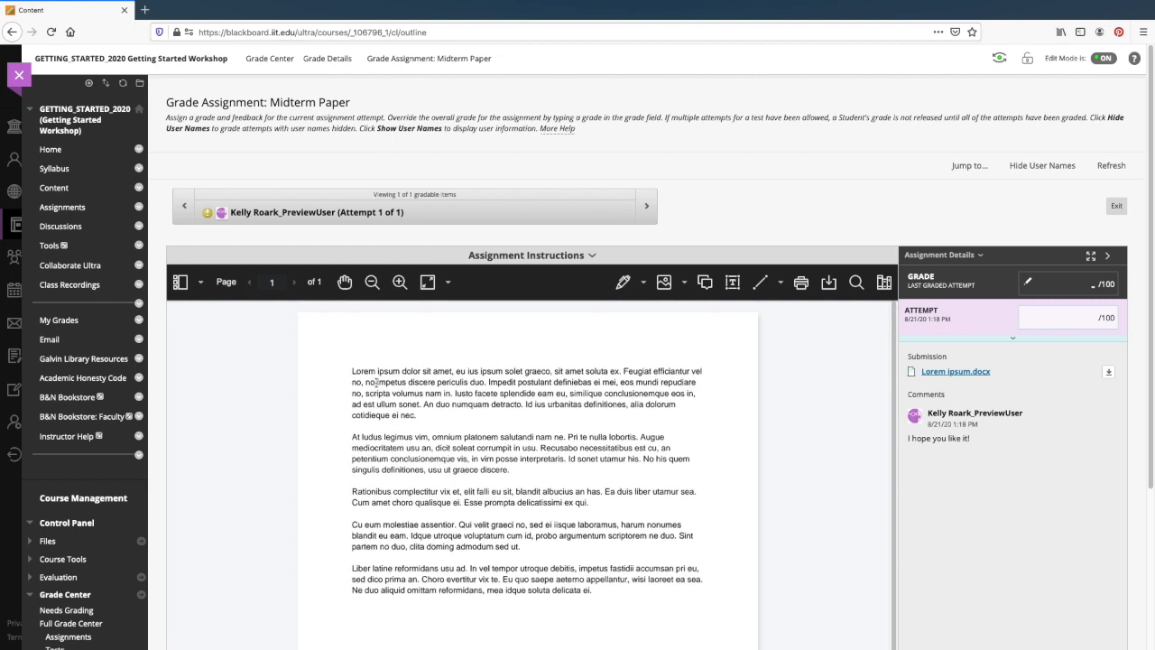
# With a red pen, circle the end of the paper's first paragraph and strike through a phrase in the second paragraph
pyautogui.click(621, 284)
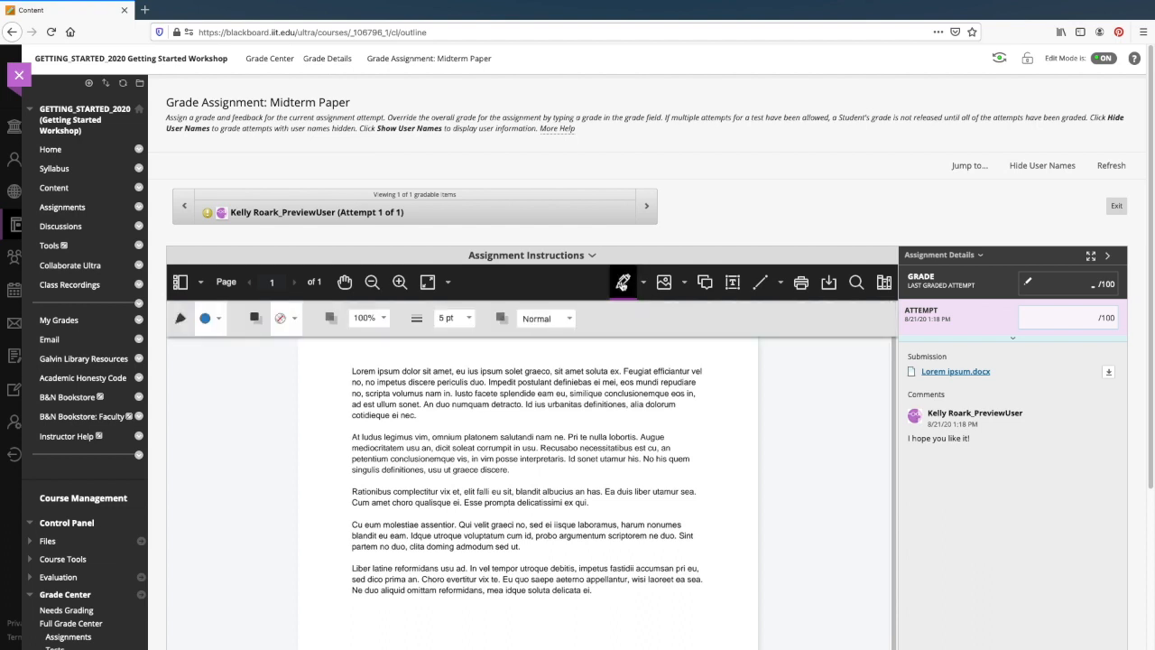
pyautogui.click(212, 321)
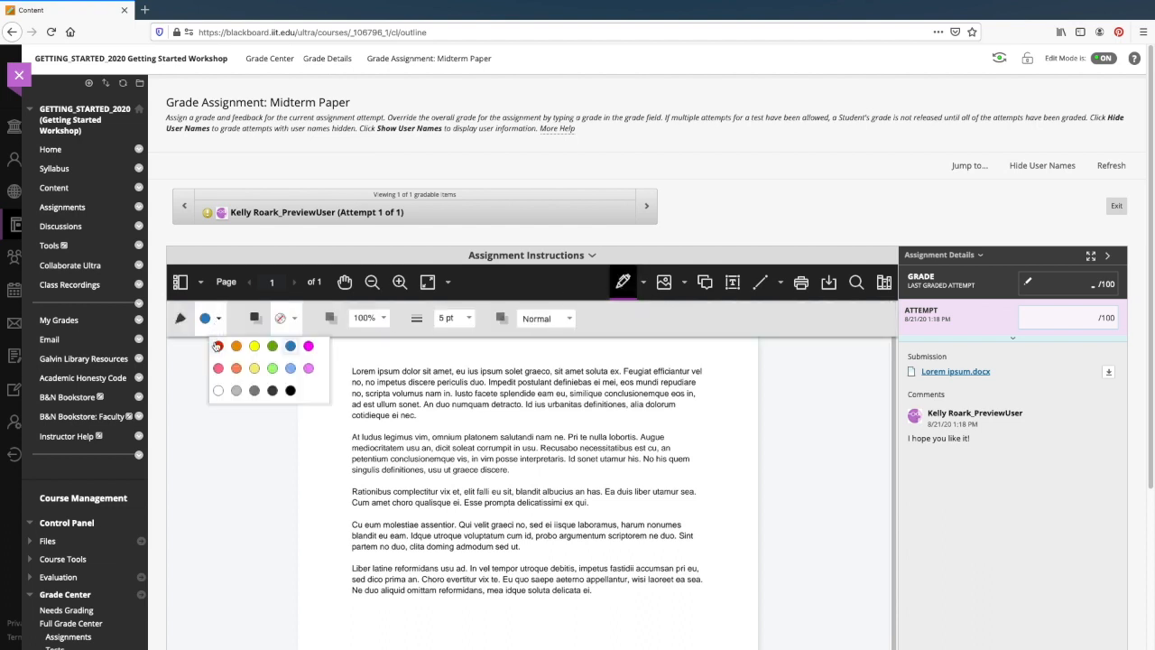
pyautogui.click(216, 347)
pyautogui.moveTo(424, 400)
pyautogui.mouseDown()
pyautogui.moveTo(405, 396)
pyautogui.moveTo(374, 431)
pyautogui.moveTo(427, 430)
pyautogui.mouseUp()
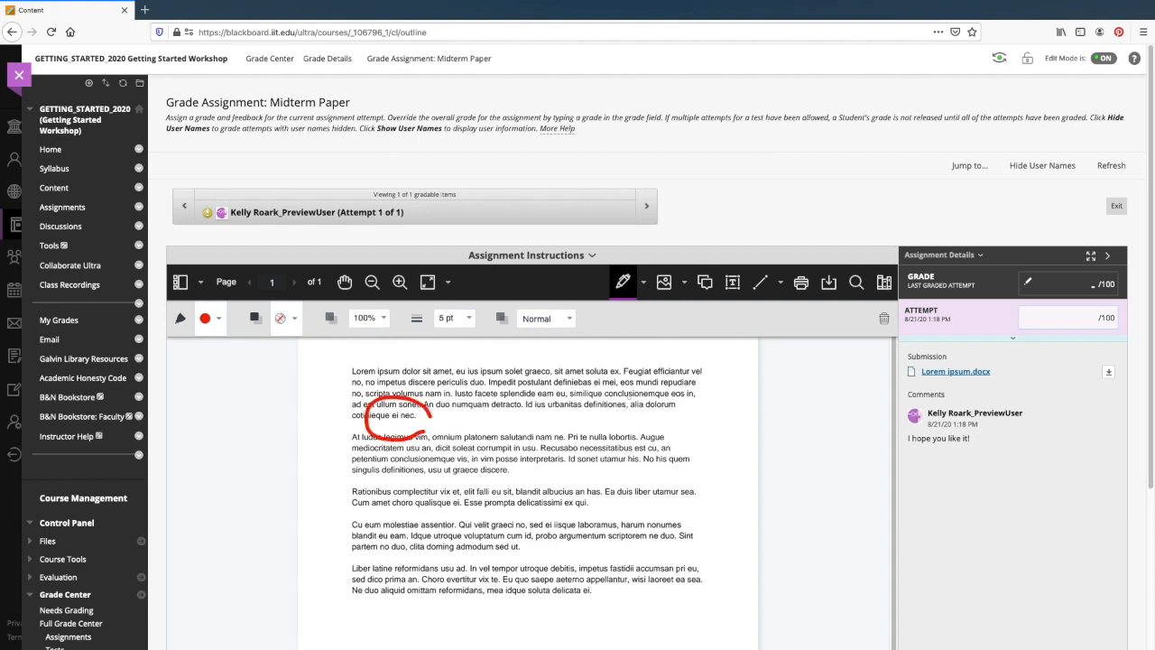
pyautogui.moveTo(568, 458); pyautogui.dragTo(654, 458)
# Place a comment reading "Nice work..." near the end of the paper's second line
pyautogui.click(705, 282)
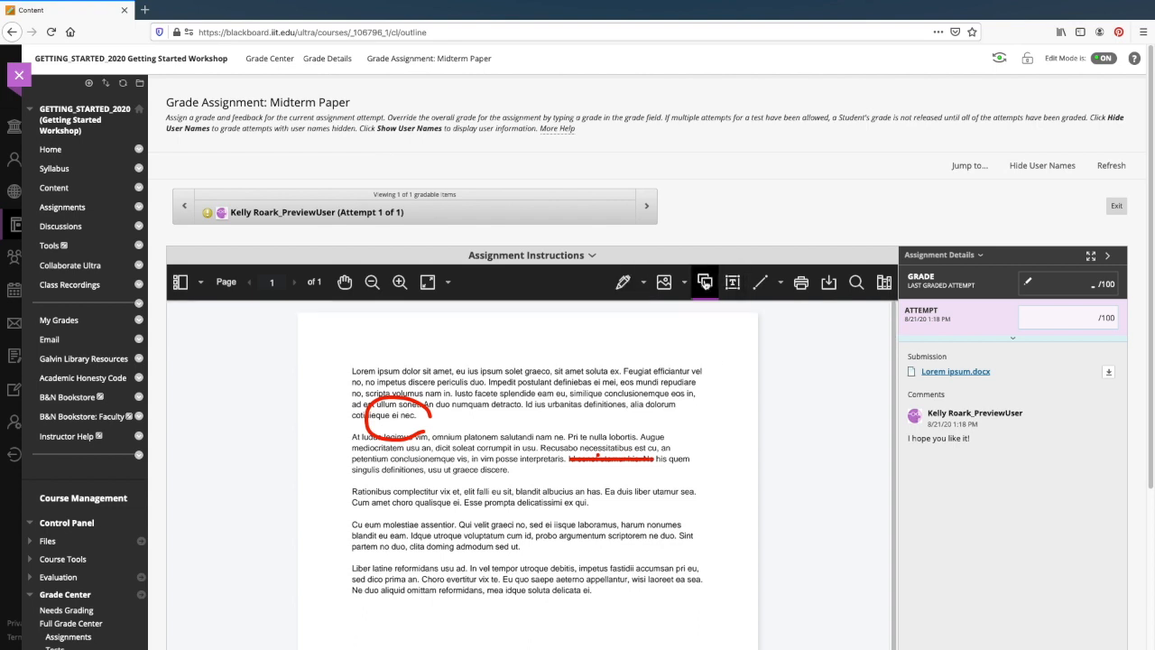
pyautogui.click(672, 387)
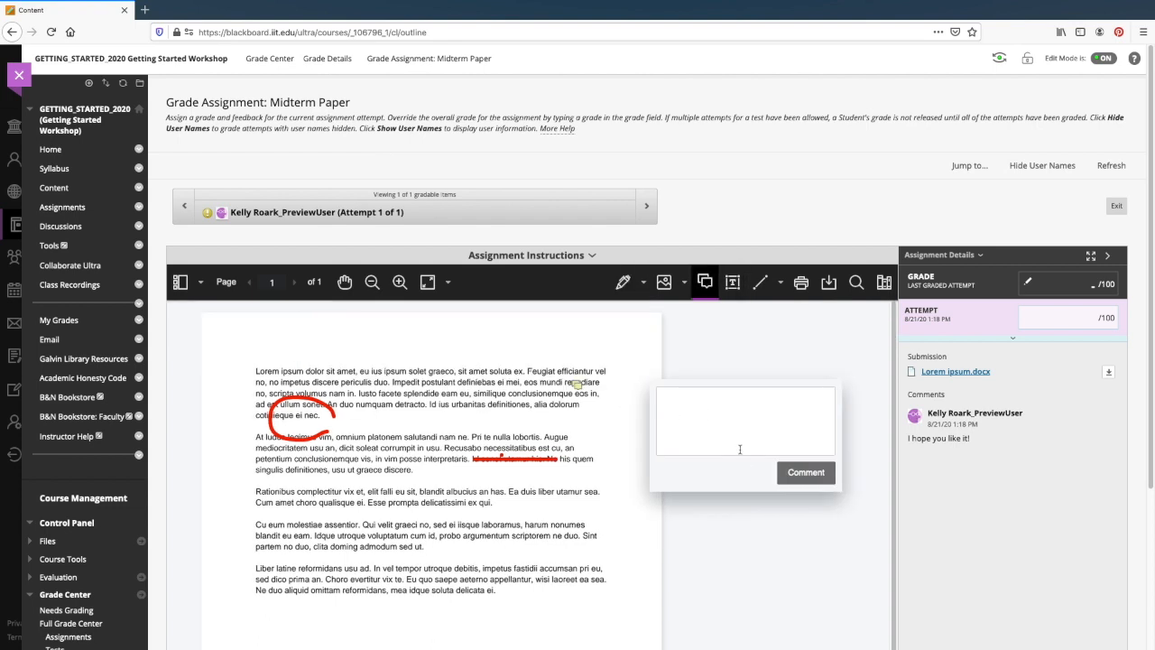
pyautogui.write('Nice work')
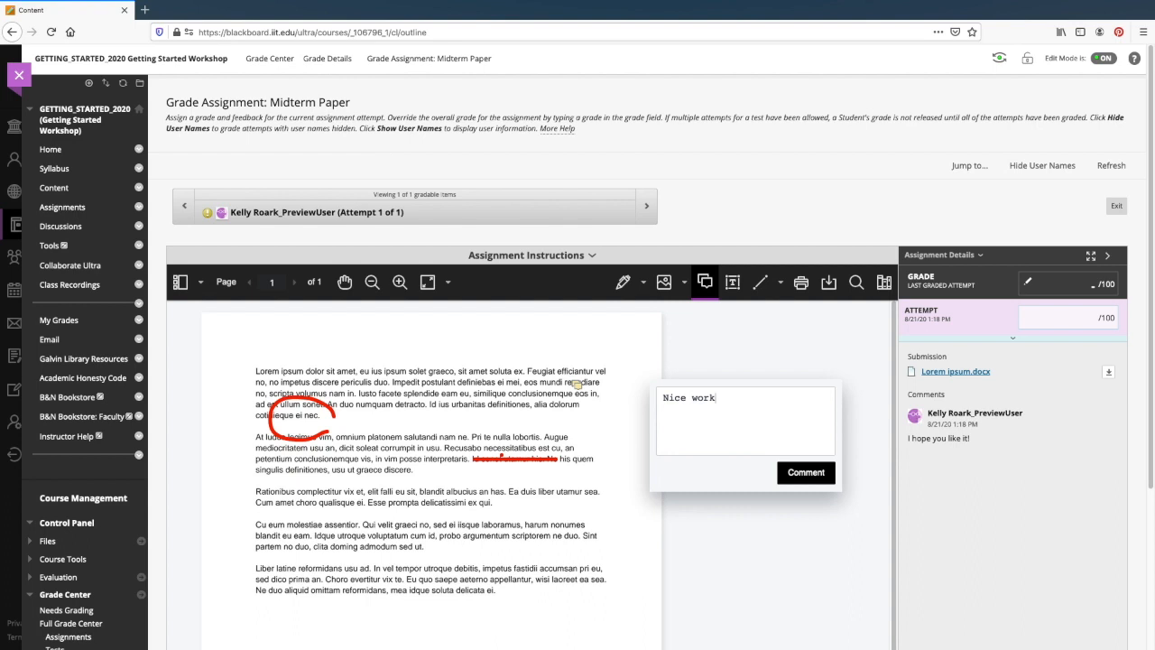
pyautogui.click(806, 472)
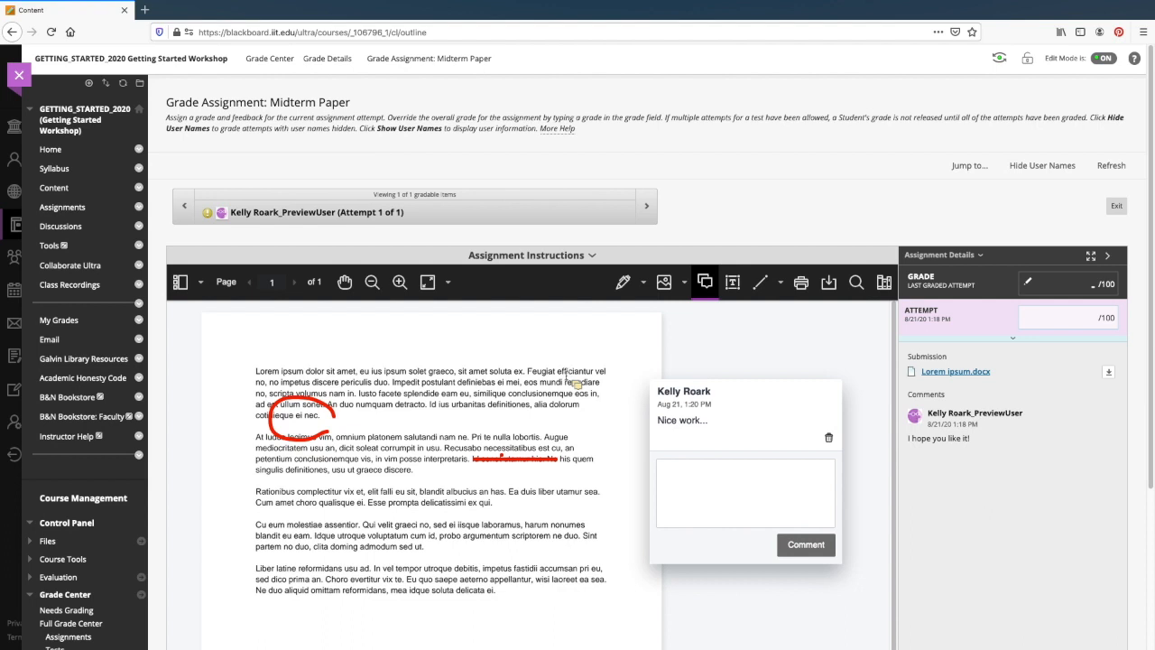
# Grade the attempt 95 with the learner feedback "Nice work....", submit the grade and return to the Full Grade Center
pyautogui.click(1090, 322)
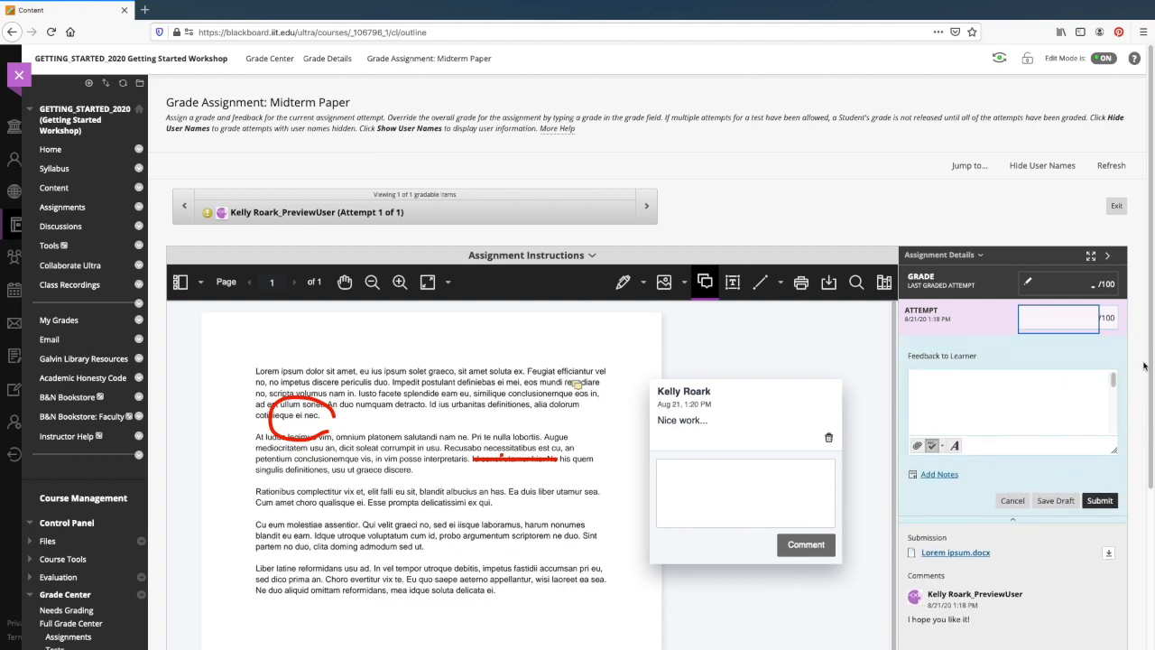
pyautogui.write('95')
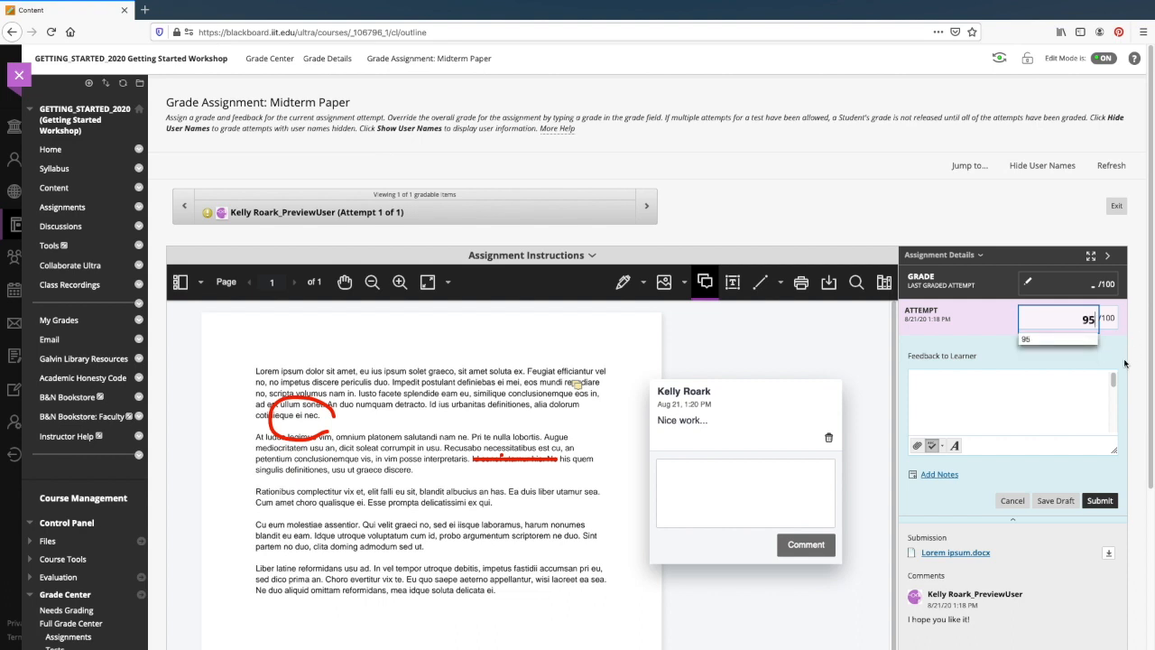
pyautogui.click(1083, 386)
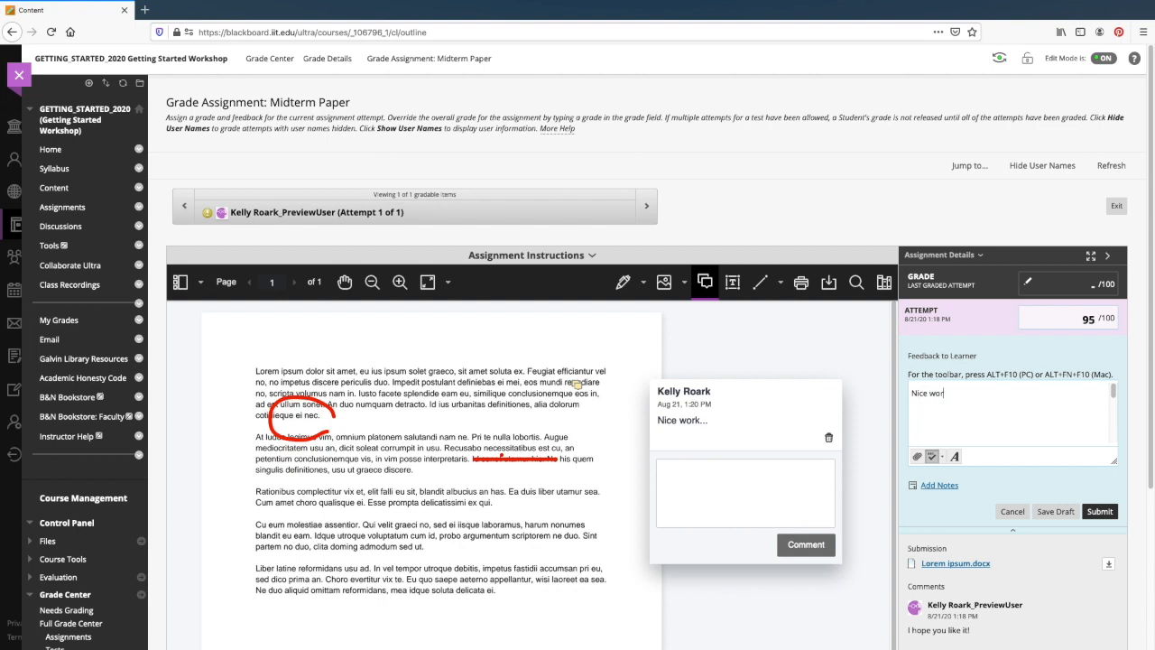
pyautogui.click(1103, 512)
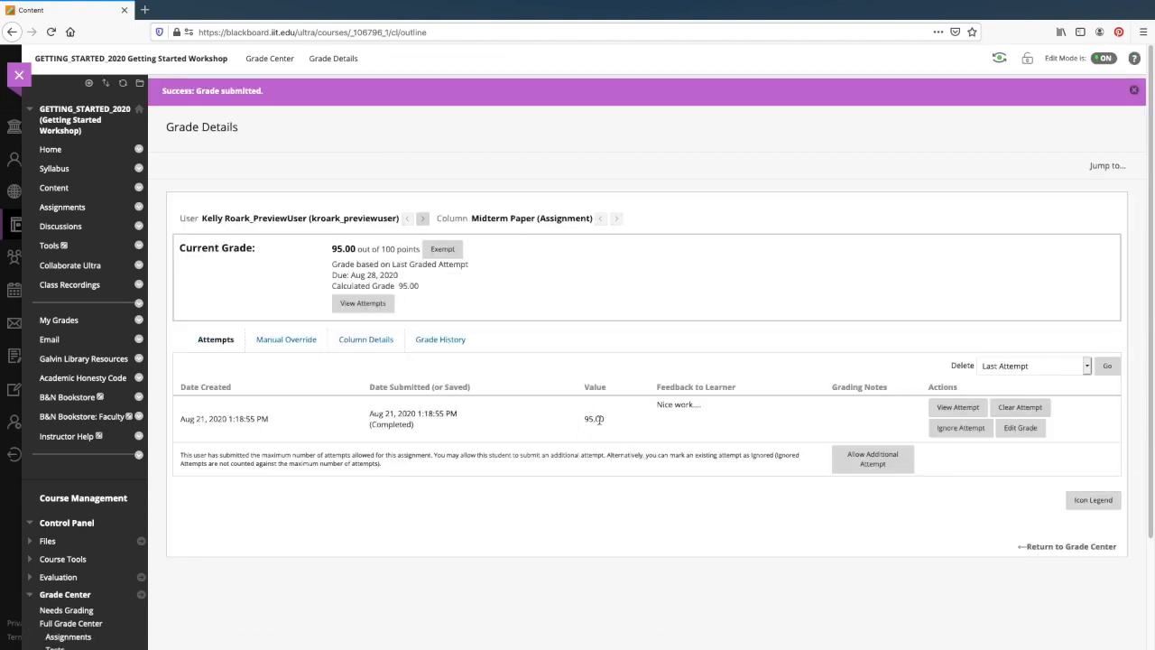
pyautogui.click(1133, 90)
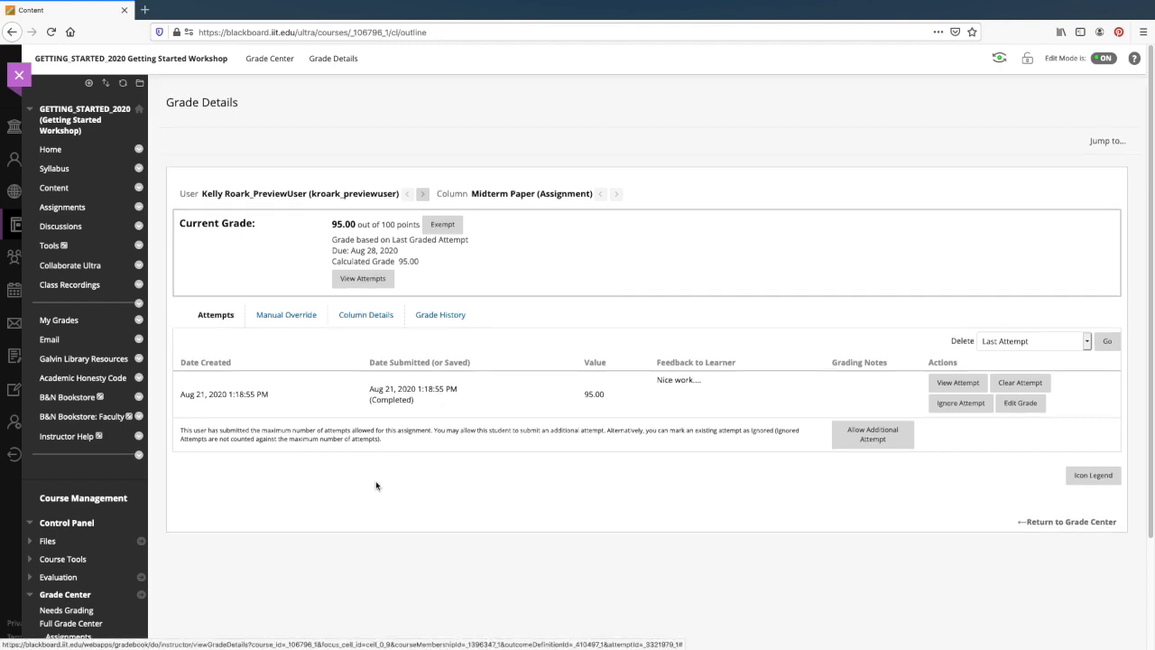
pyautogui.click(273, 59)
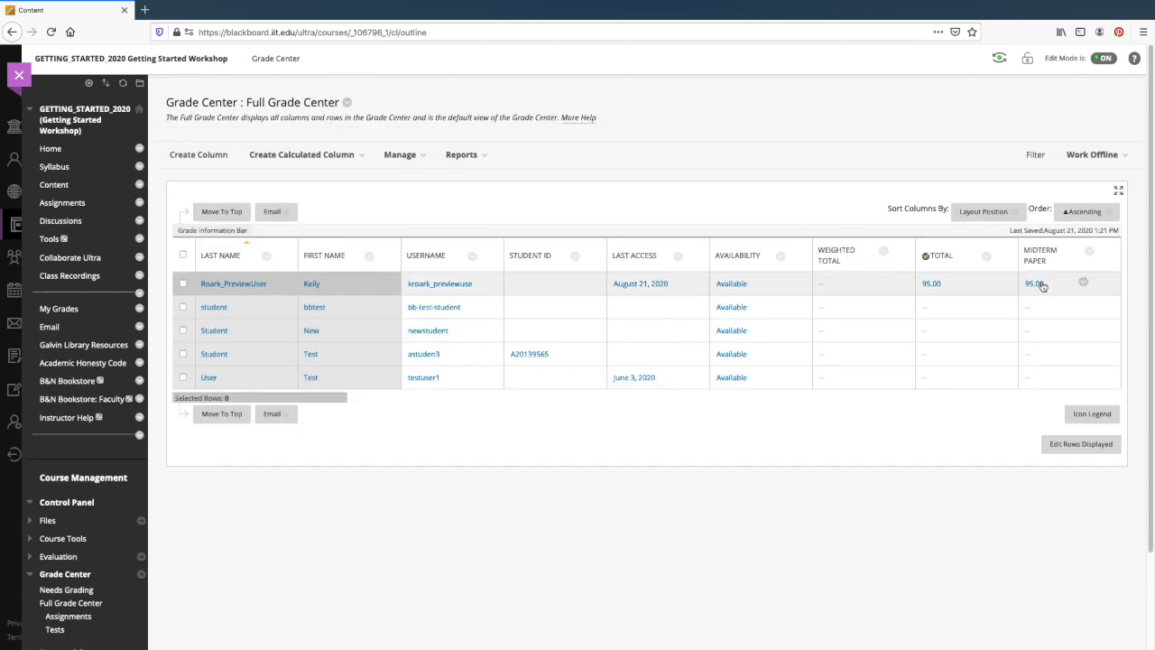